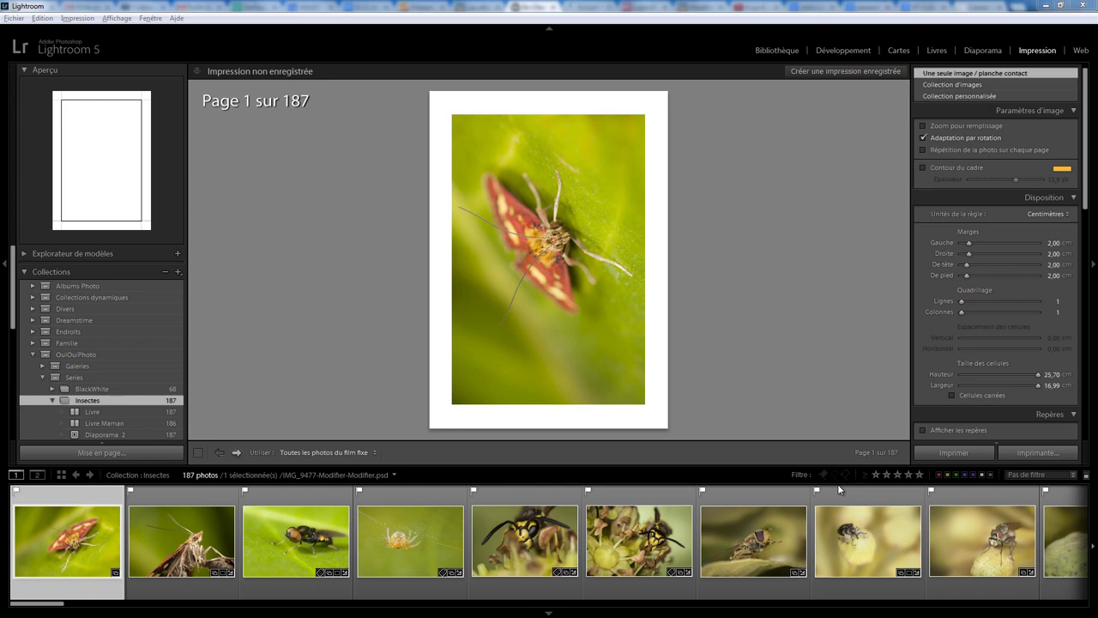
# - Preview the 5x7, 4x6, 8x10 and picture-package print templates, then settle on a single-image layout
pyautogui.click(25, 254)
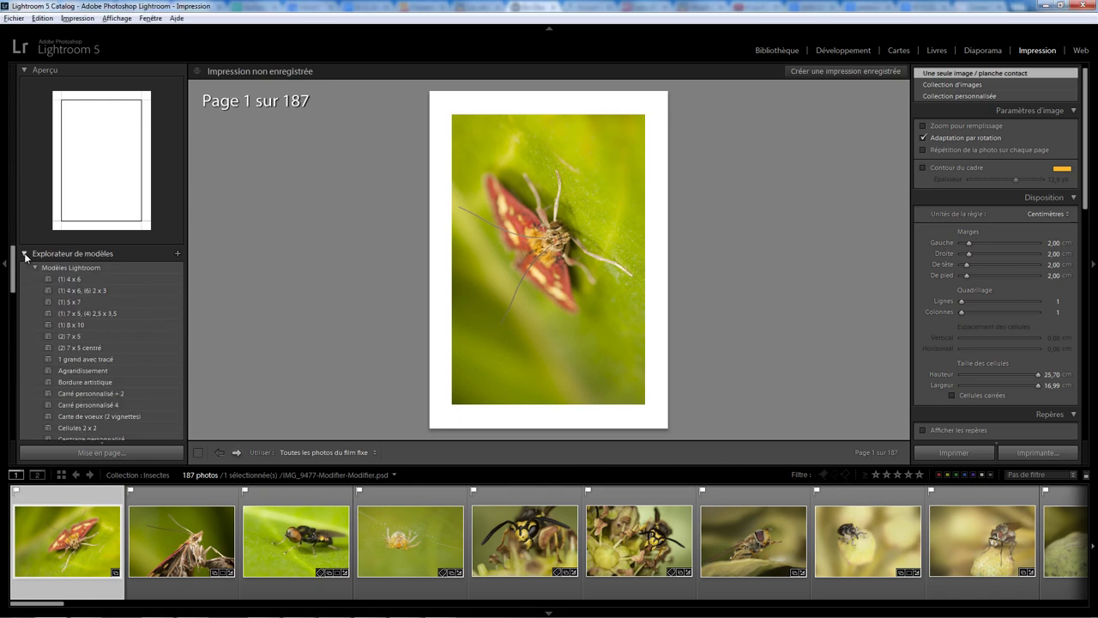
pyautogui.scroll(-1, 15, 265)
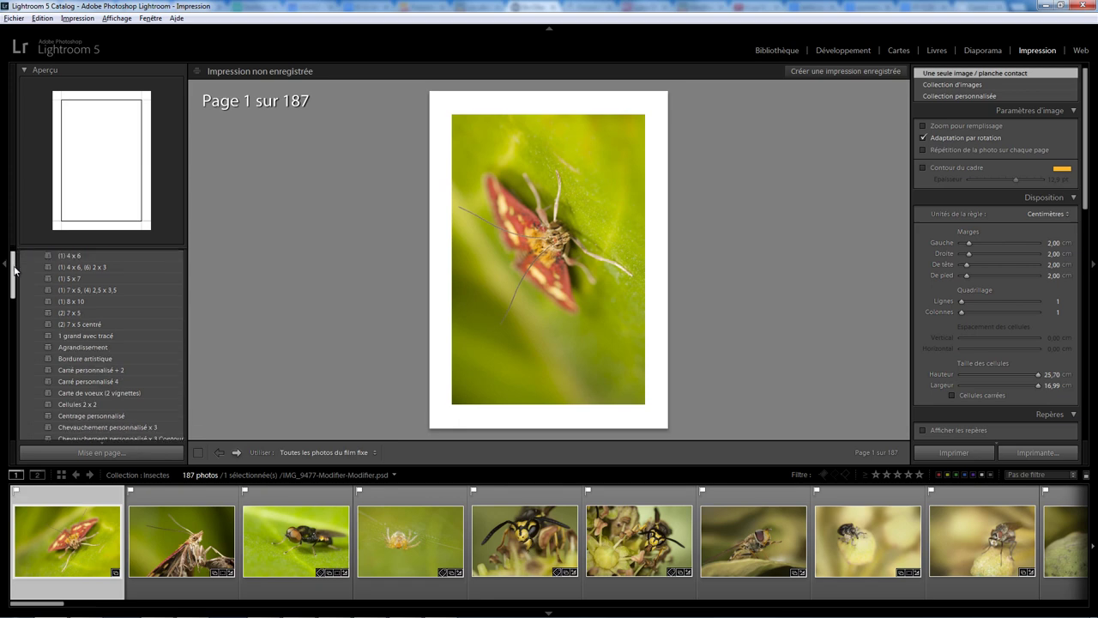
pyautogui.scroll(1, 52, 257)
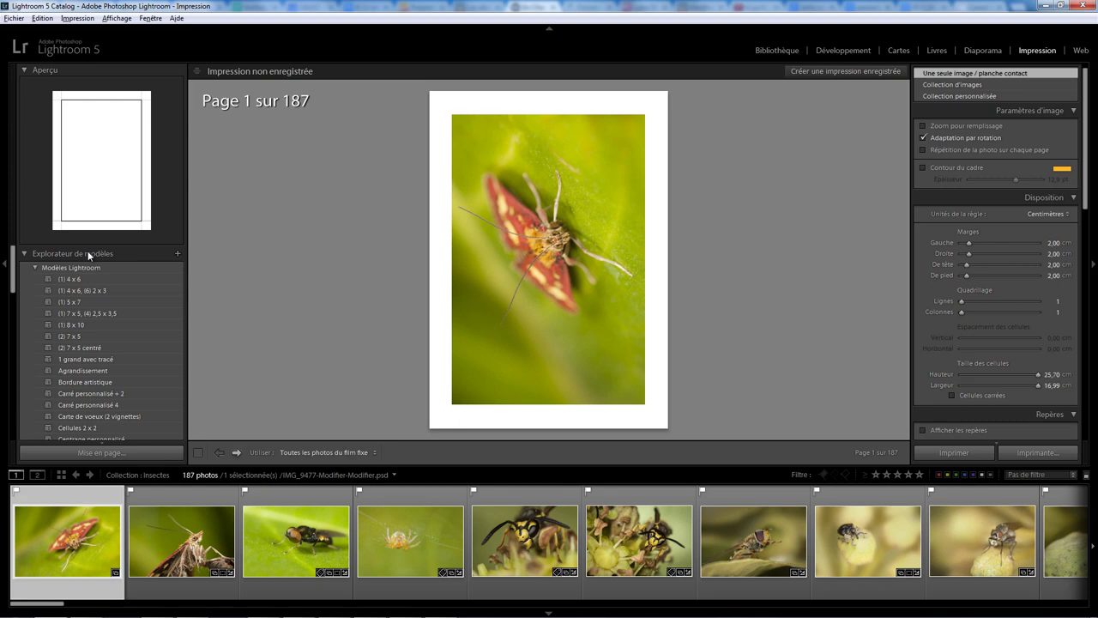
pyautogui.click(80, 300)
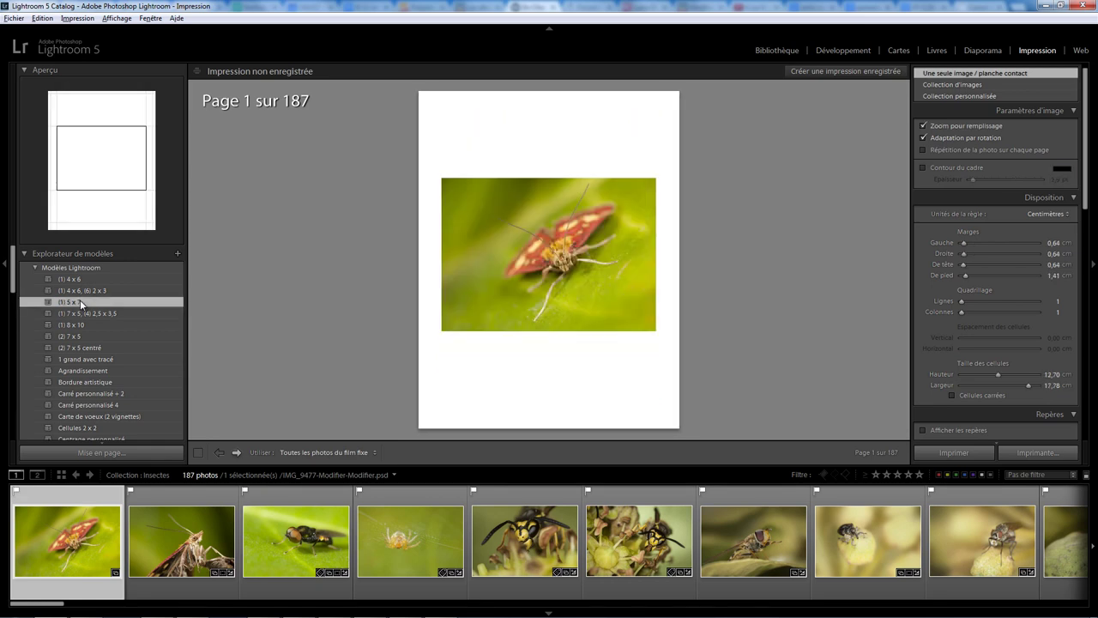
pyautogui.click(76, 280)
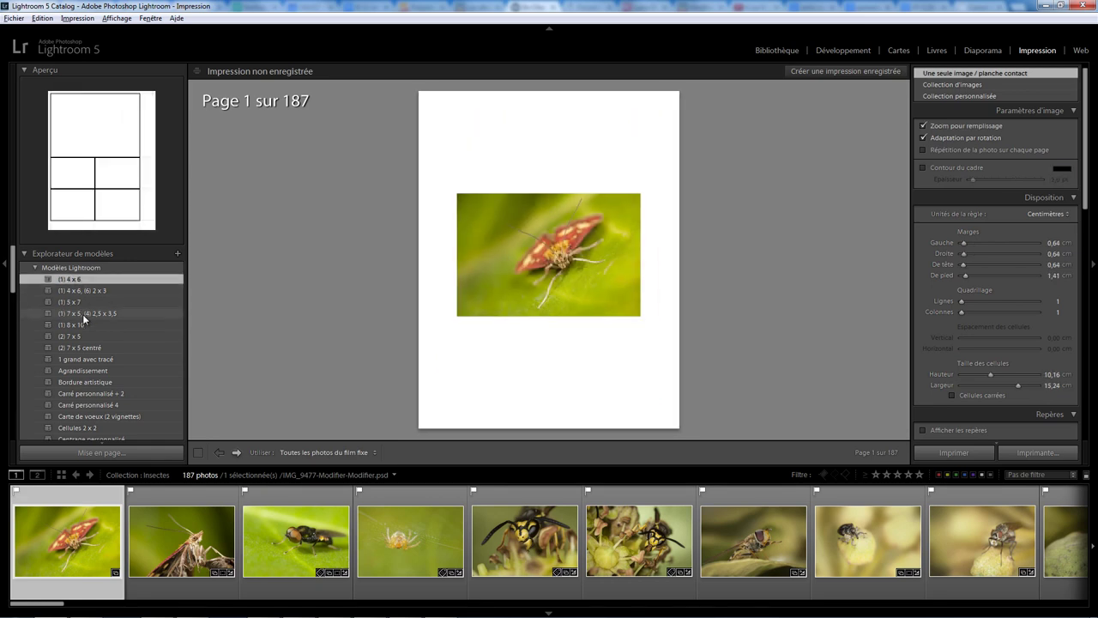
pyautogui.click(83, 314)
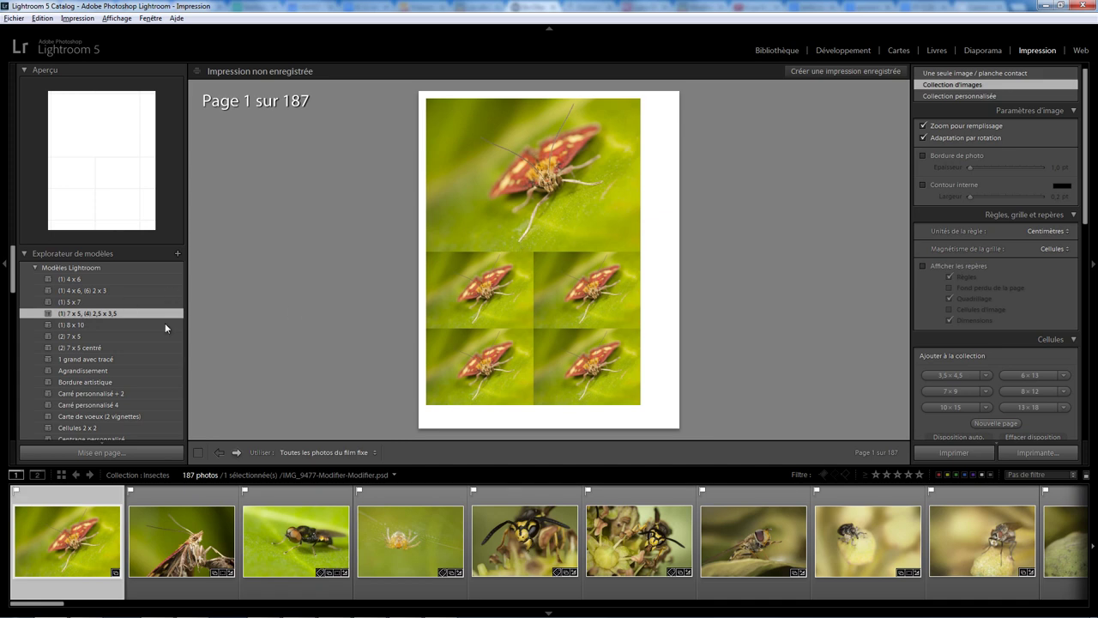
pyautogui.click(73, 279)
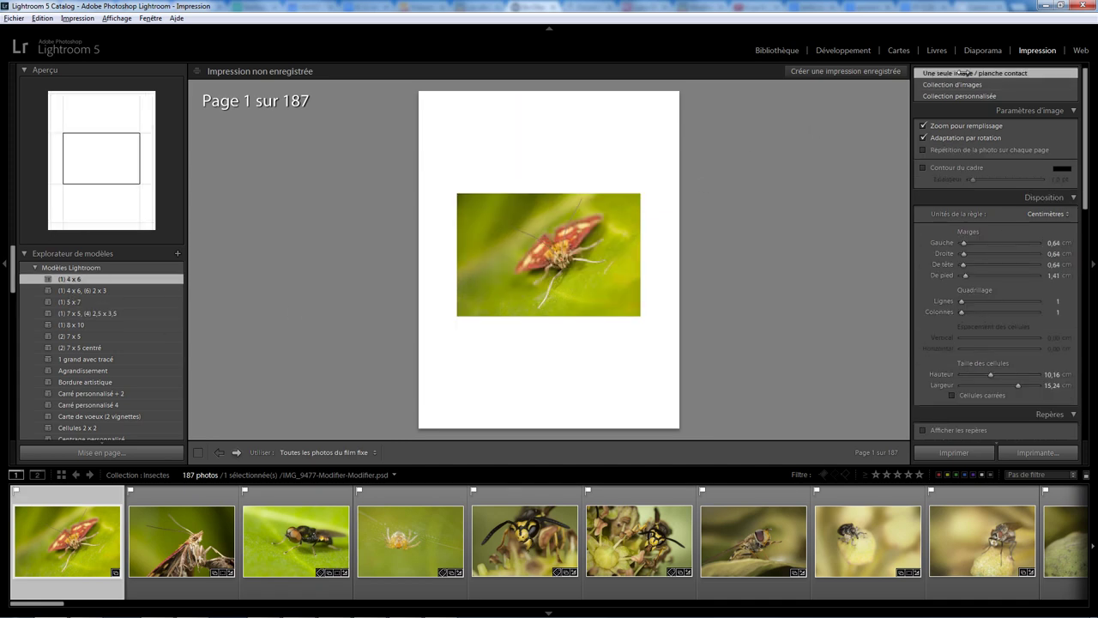
pyautogui.click(80, 325)
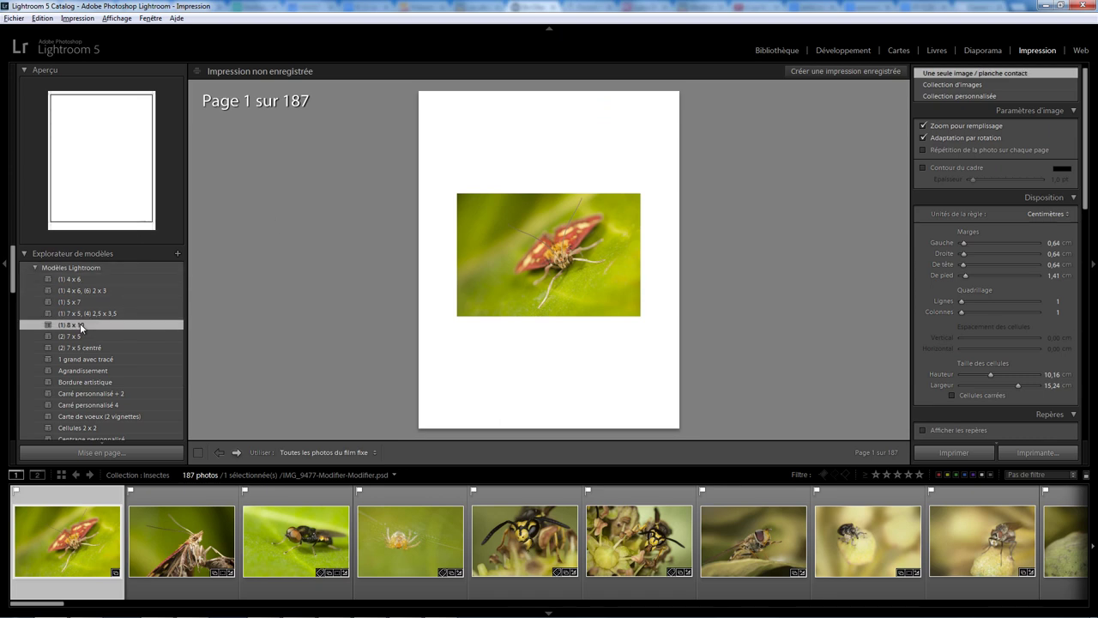
pyautogui.click(77, 313)
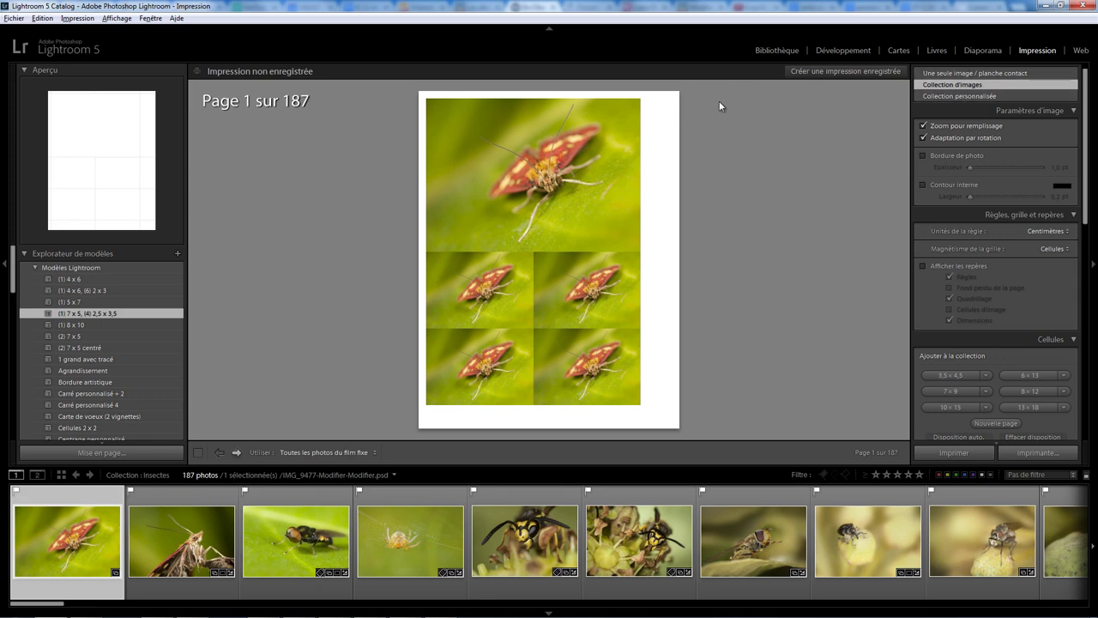
pyautogui.click(944, 74)
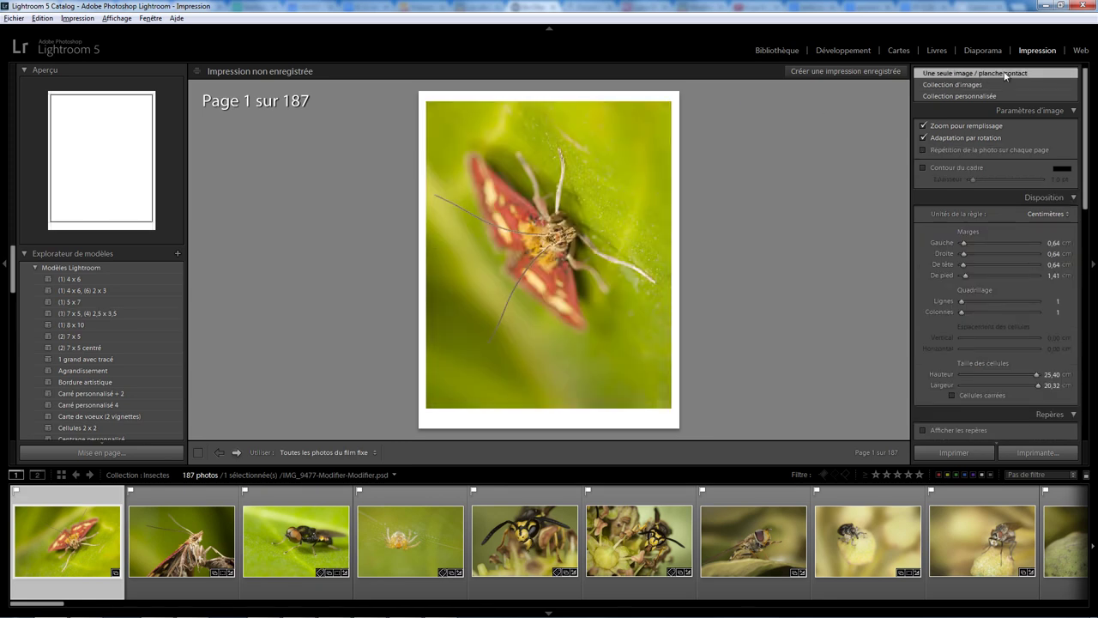
# - Choose A4 paper in Page Setup for the Canon MG5400 series printer
pyautogui.click(142, 452)
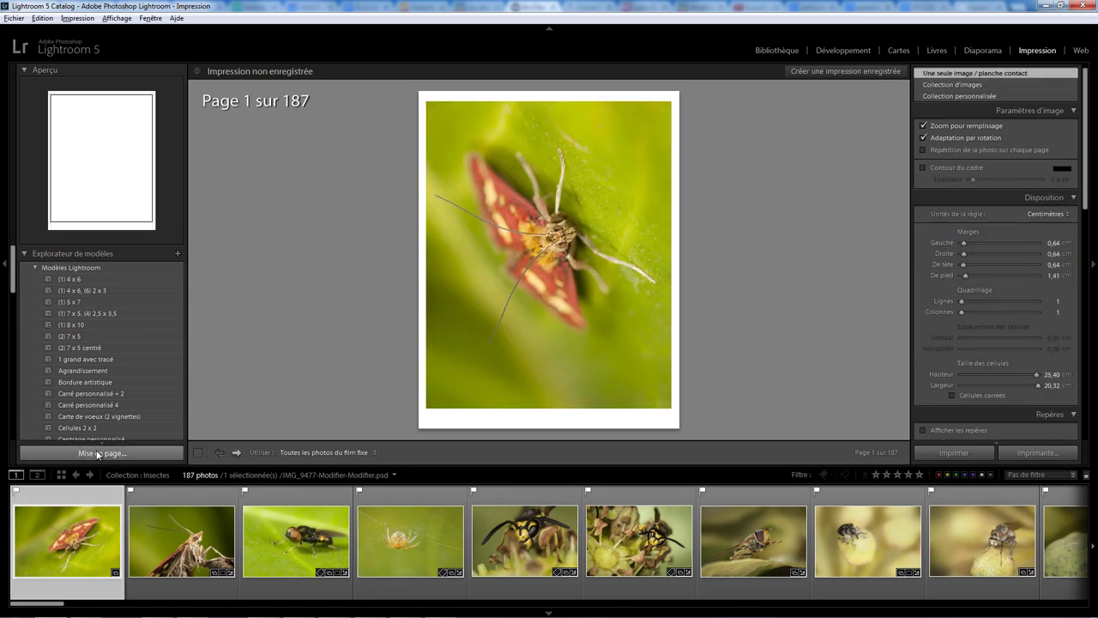
pyautogui.click(551, 344)
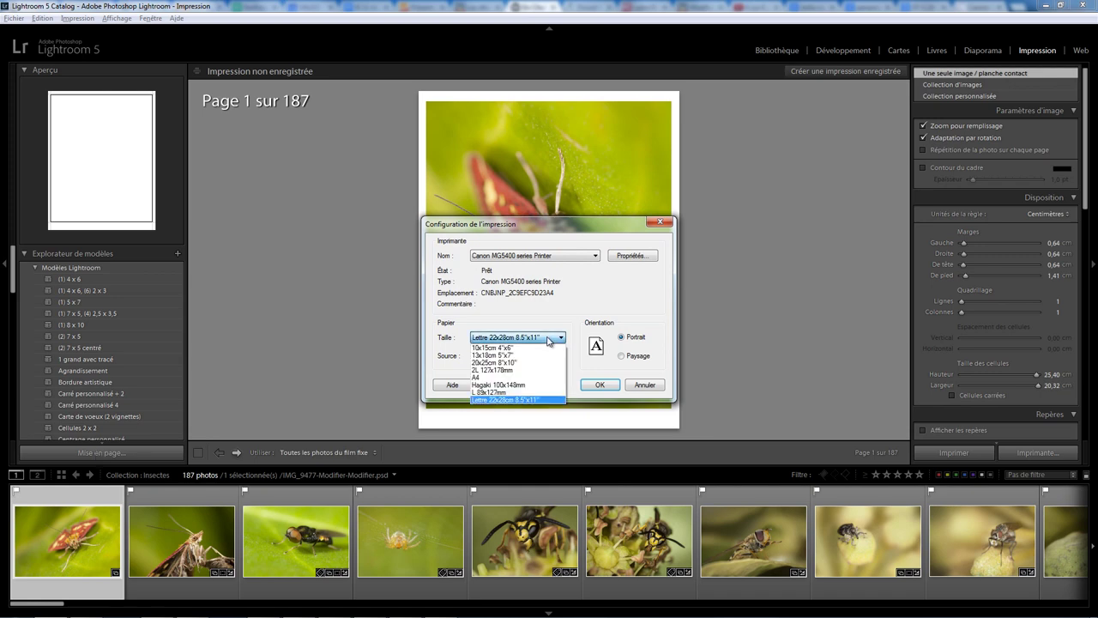
pyautogui.click(498, 378)
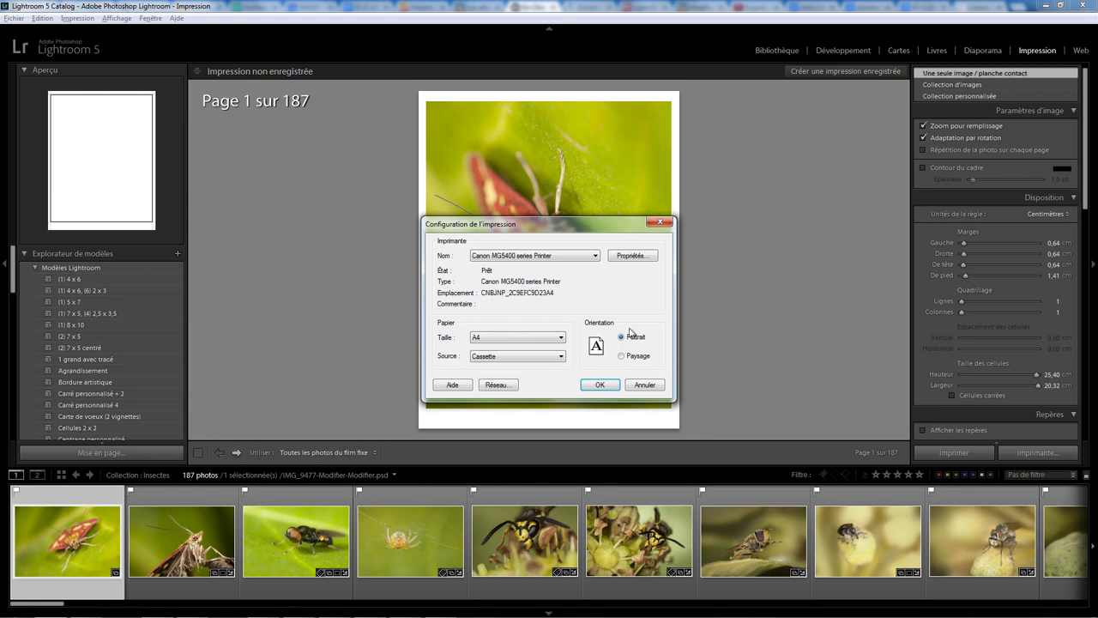
pyautogui.click(600, 384)
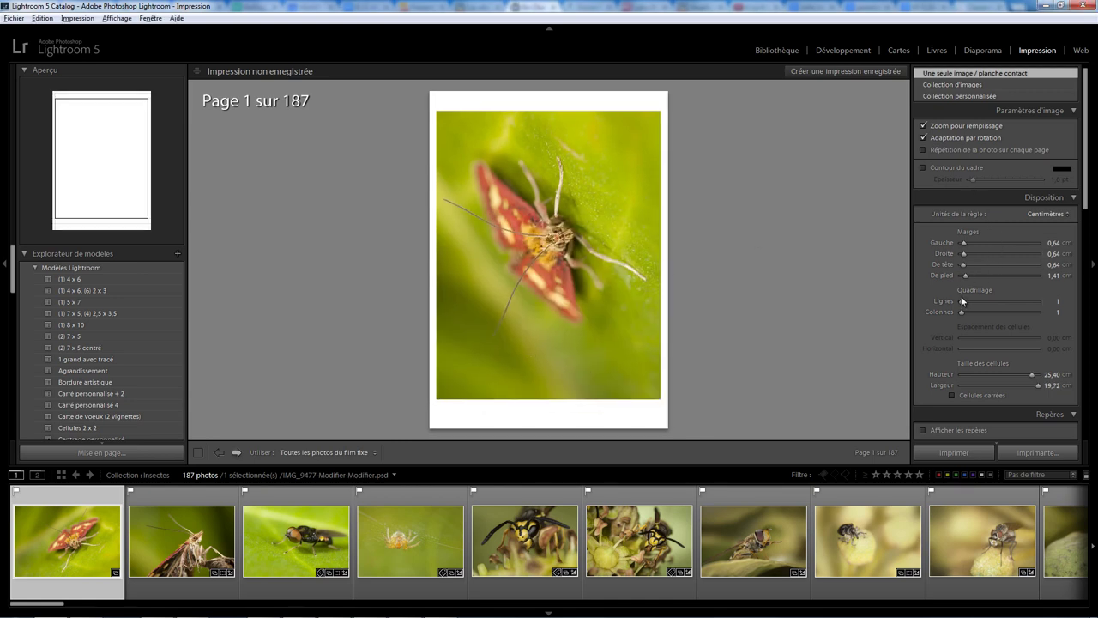
# - Set all page margins to 1.00 cm and the grid to 6 rows by 4 columns
pyautogui.click(1052, 243)
pyautogui.press('Tab')
pyautogui.write('1')
pyautogui.press('Tab')
pyautogui.write('1')
pyautogui.press('Tab')
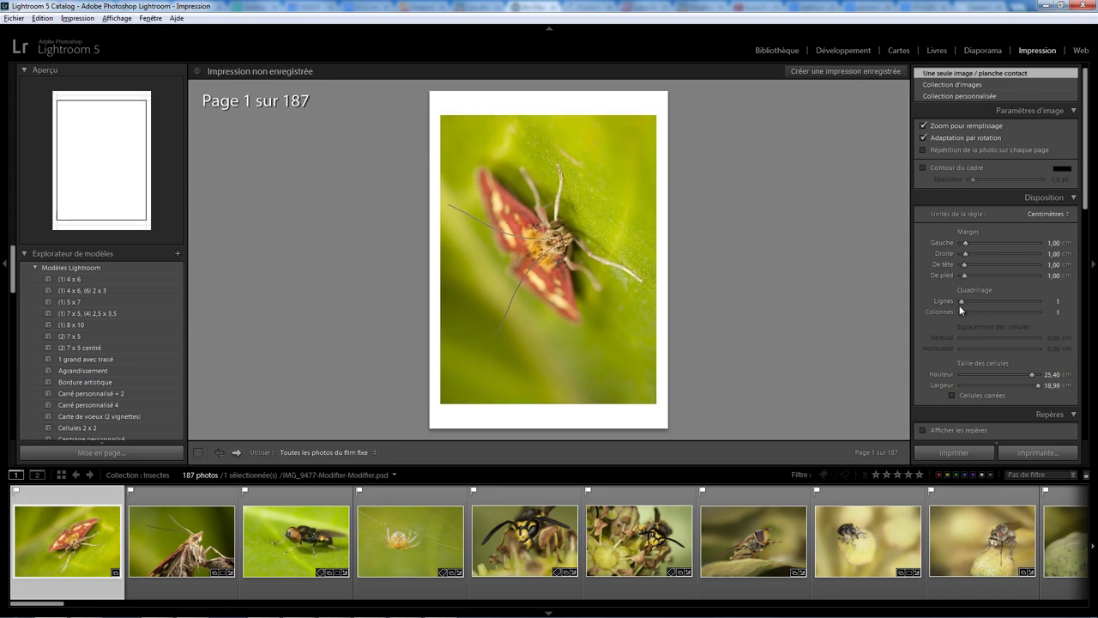
pyautogui.moveTo(962, 301); pyautogui.dragTo(984, 300)
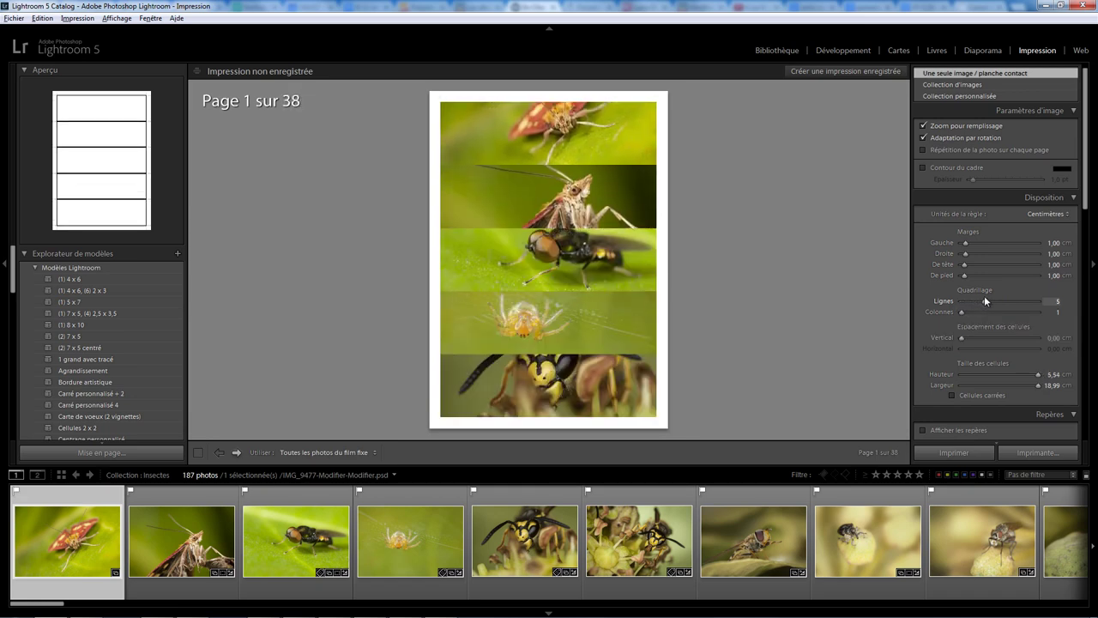
pyautogui.moveTo(985, 300); pyautogui.dragTo(975, 310)
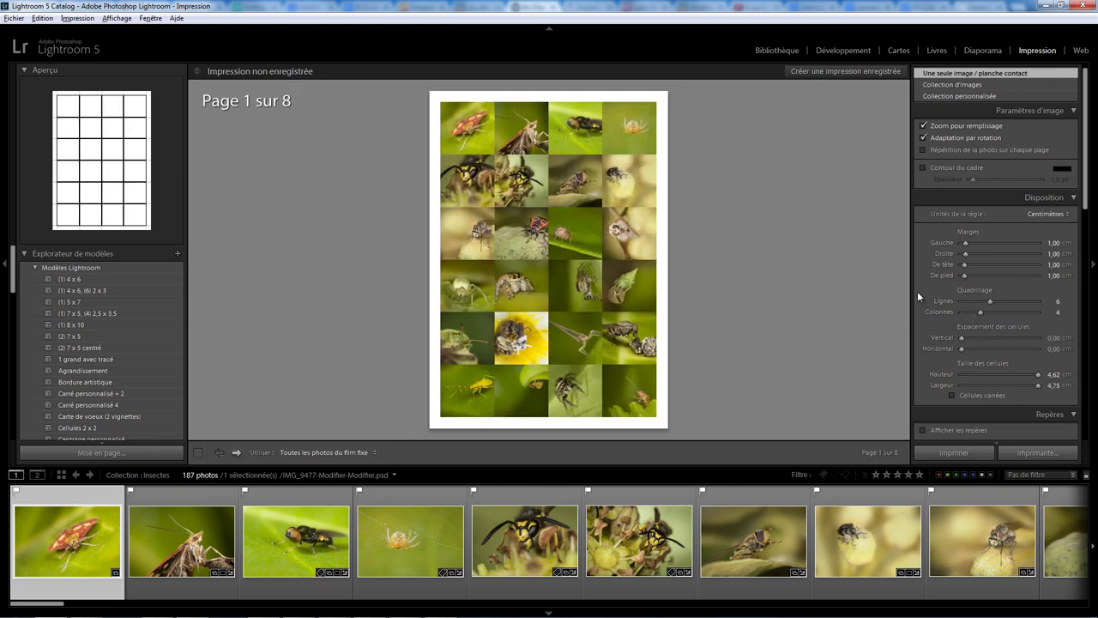
# - Turn off Zoom to Fill and Rotate to Fit, and add small spacing between cells
pyautogui.click(946, 128)
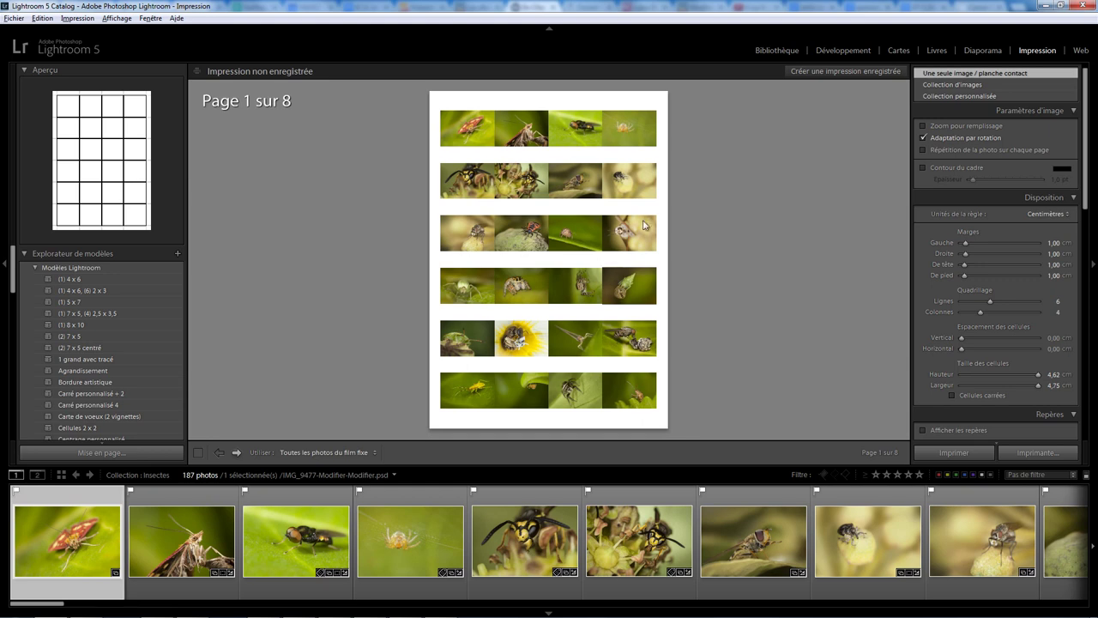
pyautogui.click(937, 140)
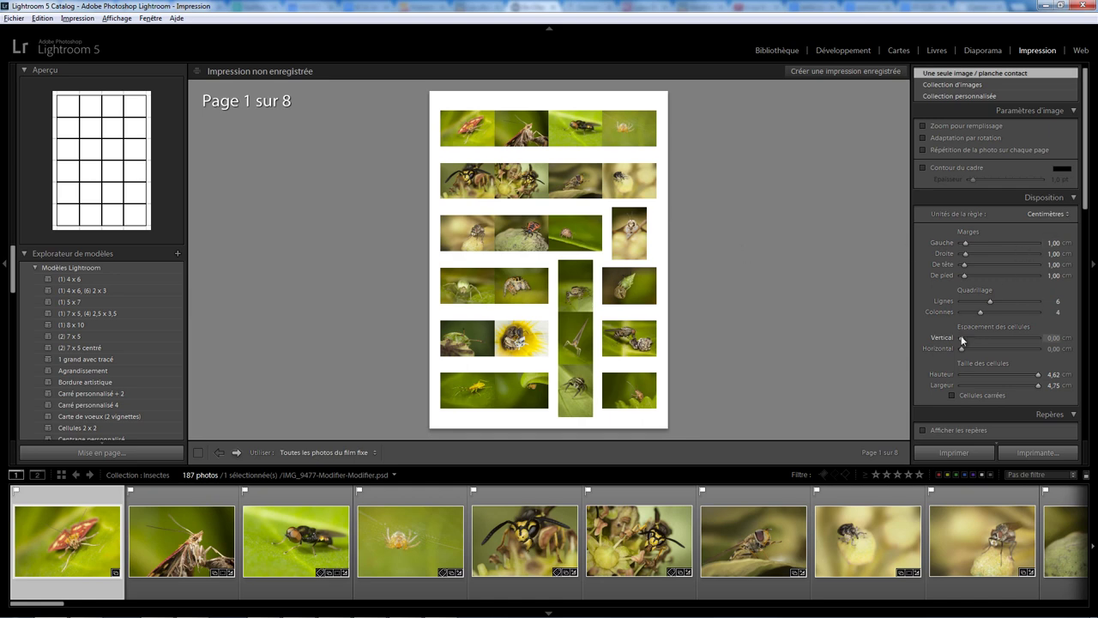
pyautogui.moveTo(961, 340); pyautogui.dragTo(965, 349)
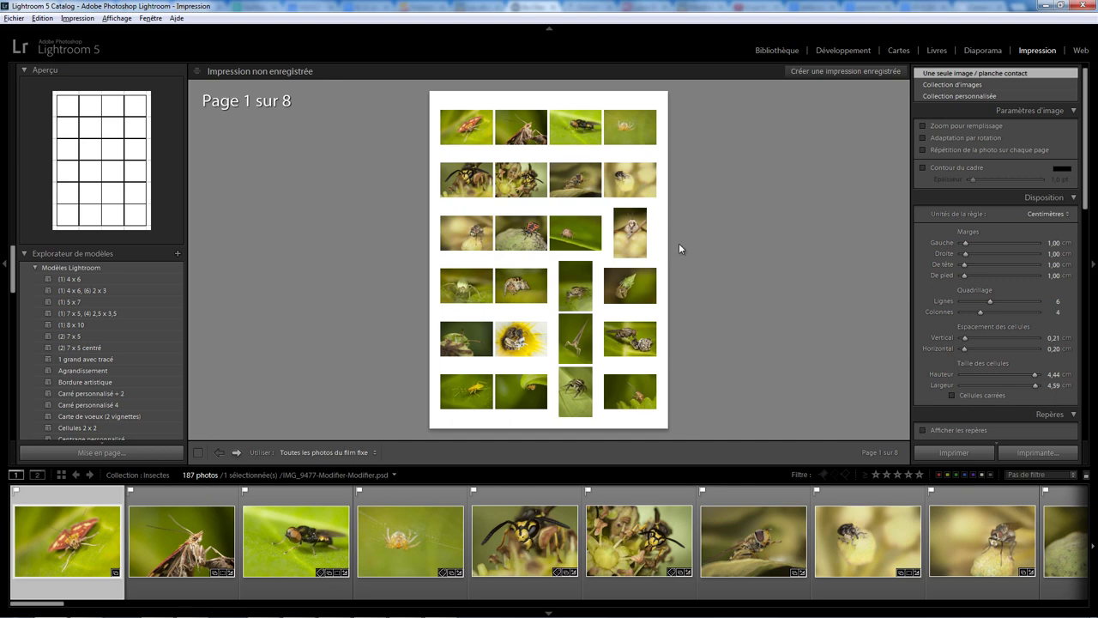
# - Create a new template folder named 'Test pour la formation'
pyautogui.click(176, 253)
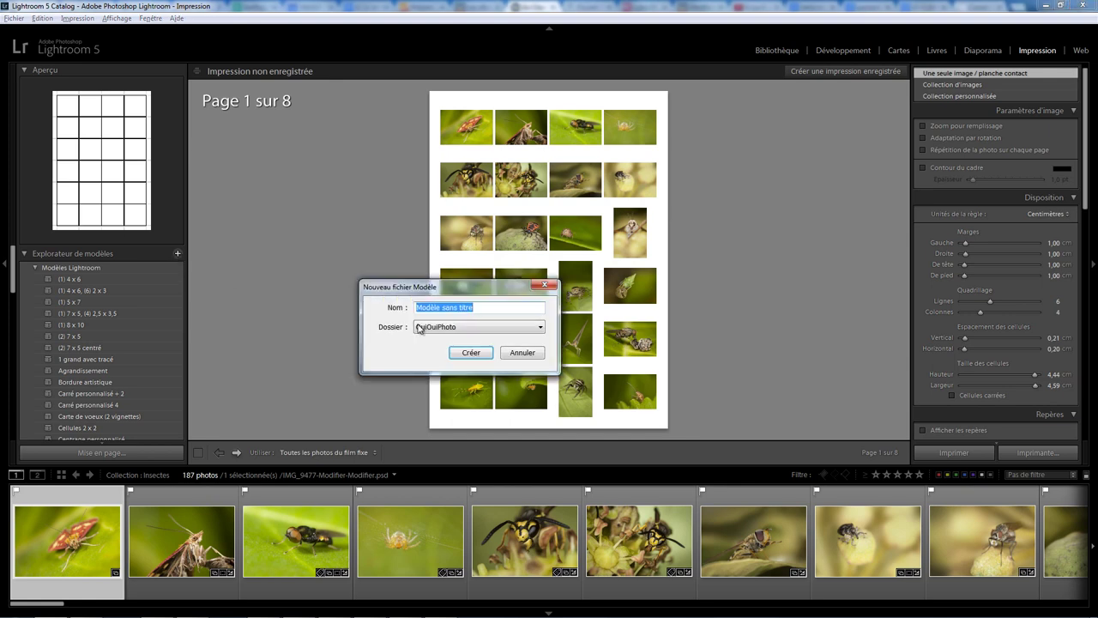
pyautogui.moveTo(477, 287); pyautogui.dragTo(380, 224)
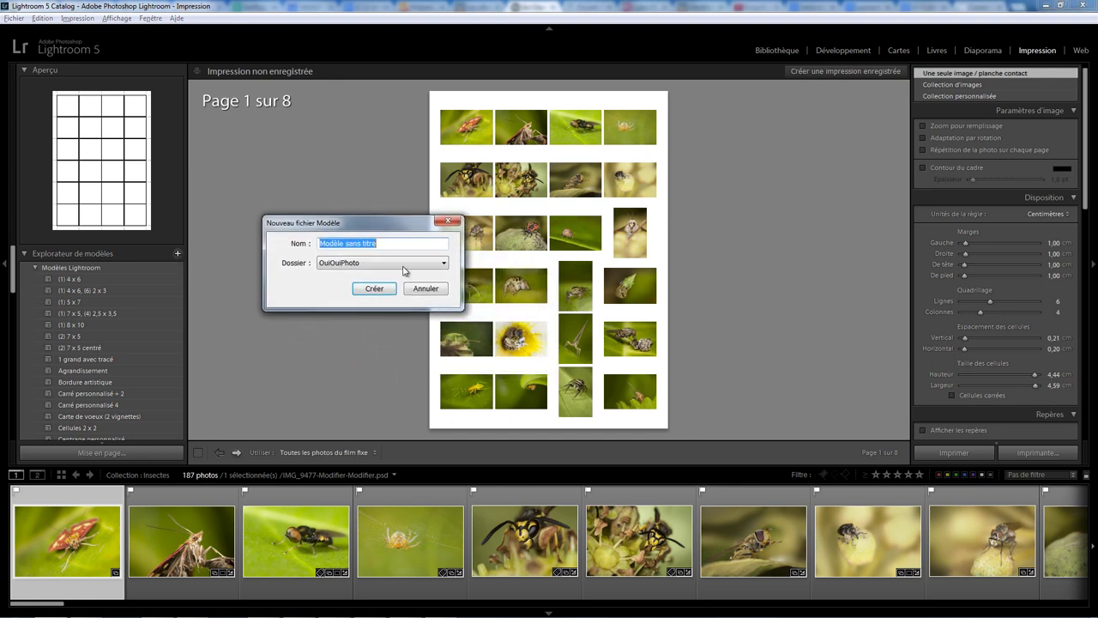
pyautogui.click(415, 264)
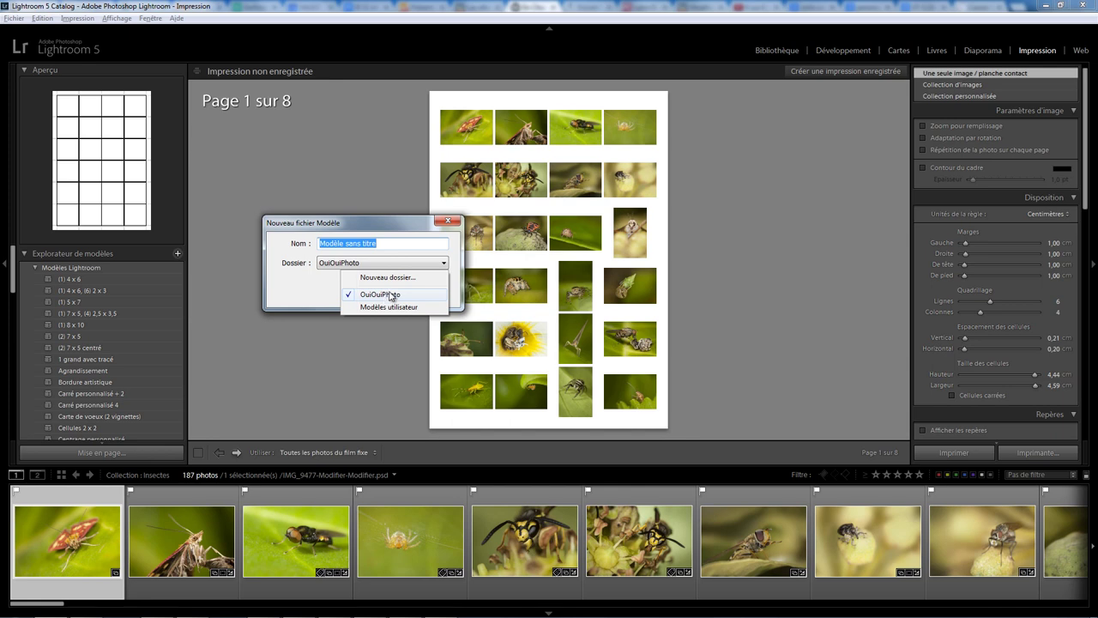
pyautogui.click(396, 278)
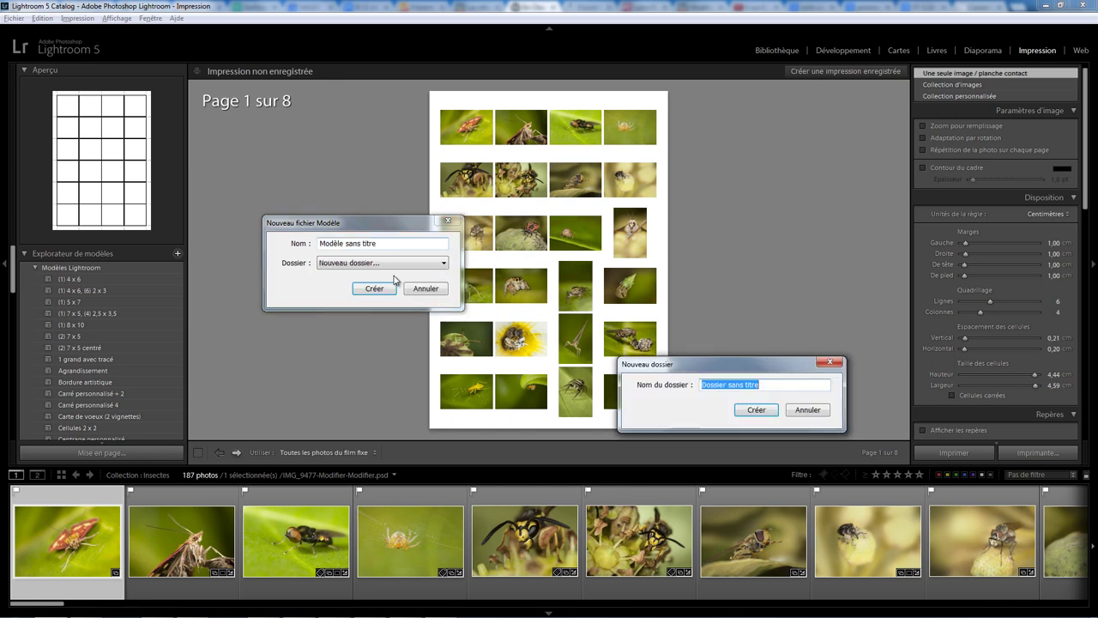
pyautogui.write('Test pour la f')
pyautogui.write('ormation')
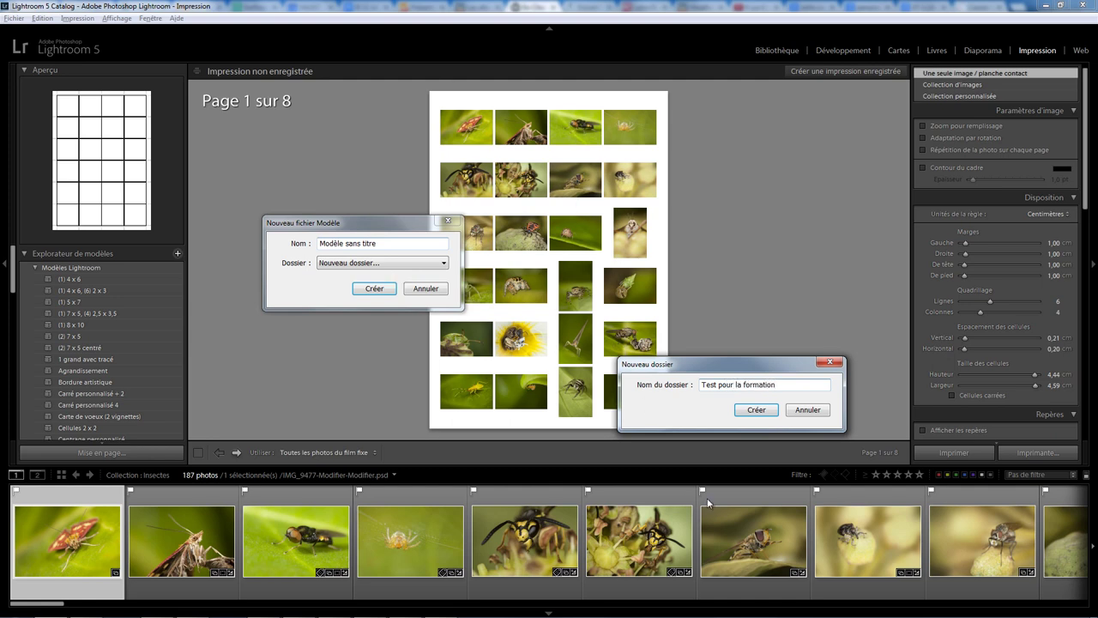
pyautogui.click(750, 412)
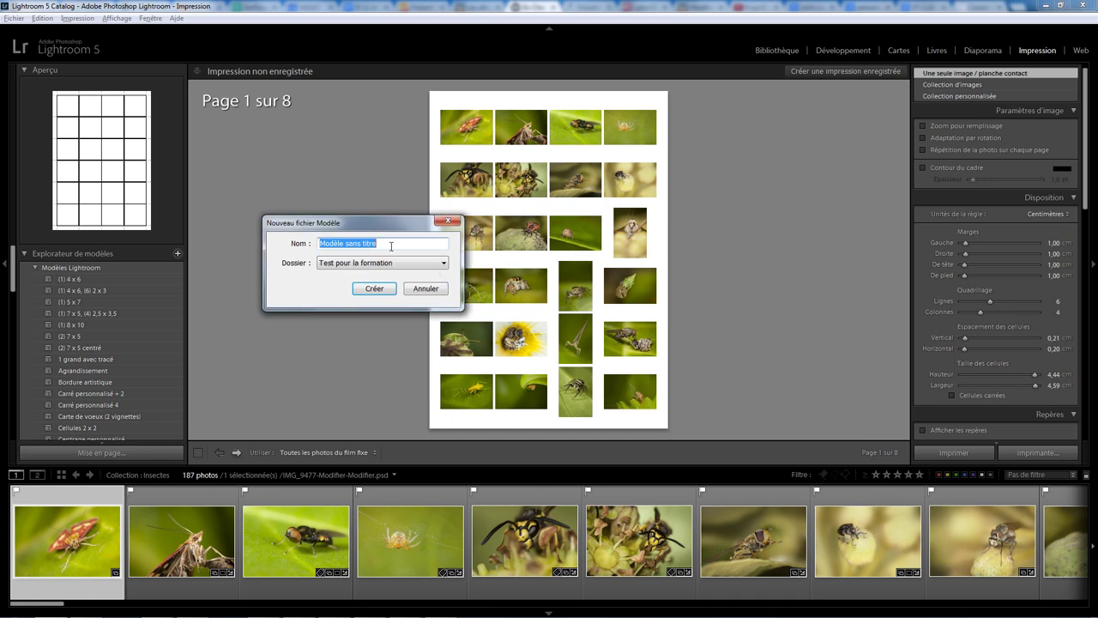
# - Save the layout as the 'Planche contact' template and show it in the Template Browser
pyautogui.write('Planche con')
pyautogui.write('tact')
pyautogui.click(374, 288)
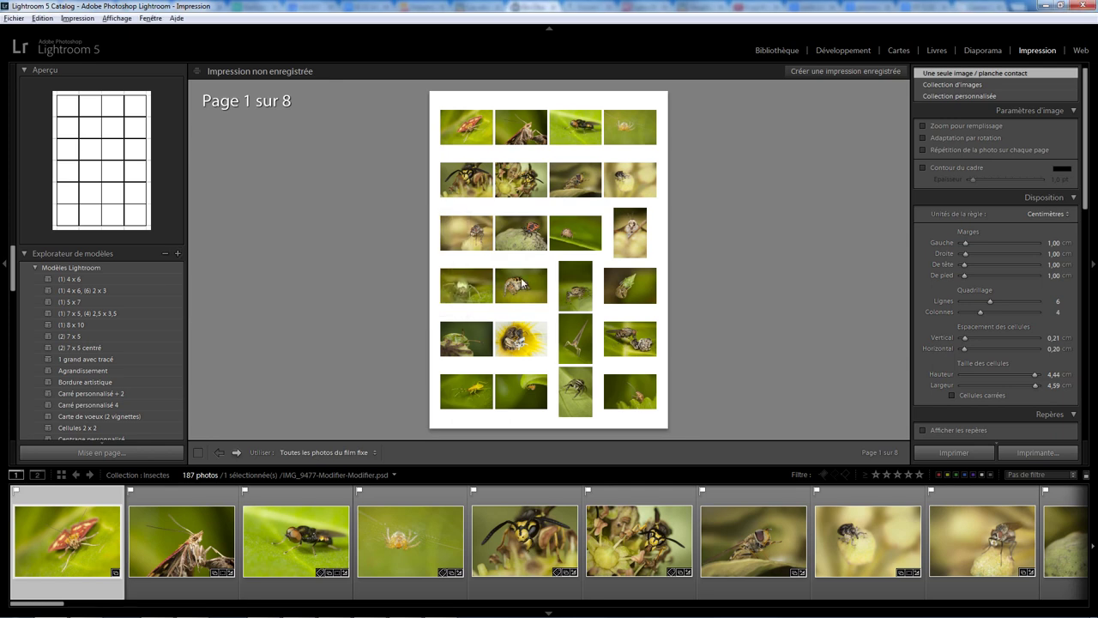
pyautogui.click(24, 254)
pyautogui.click(24, 254)
pyautogui.moveTo(13, 277); pyautogui.dragTo(12, 345)
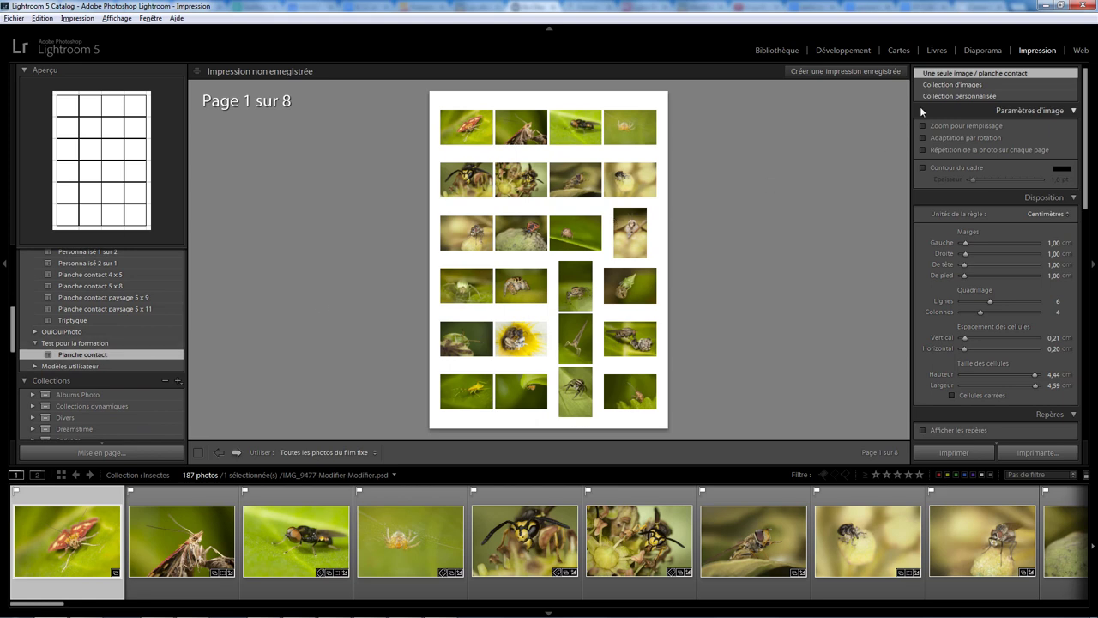
# - Switch to a picture package, align four small prints in two columns, and widen the top print
pyautogui.click(951, 85)
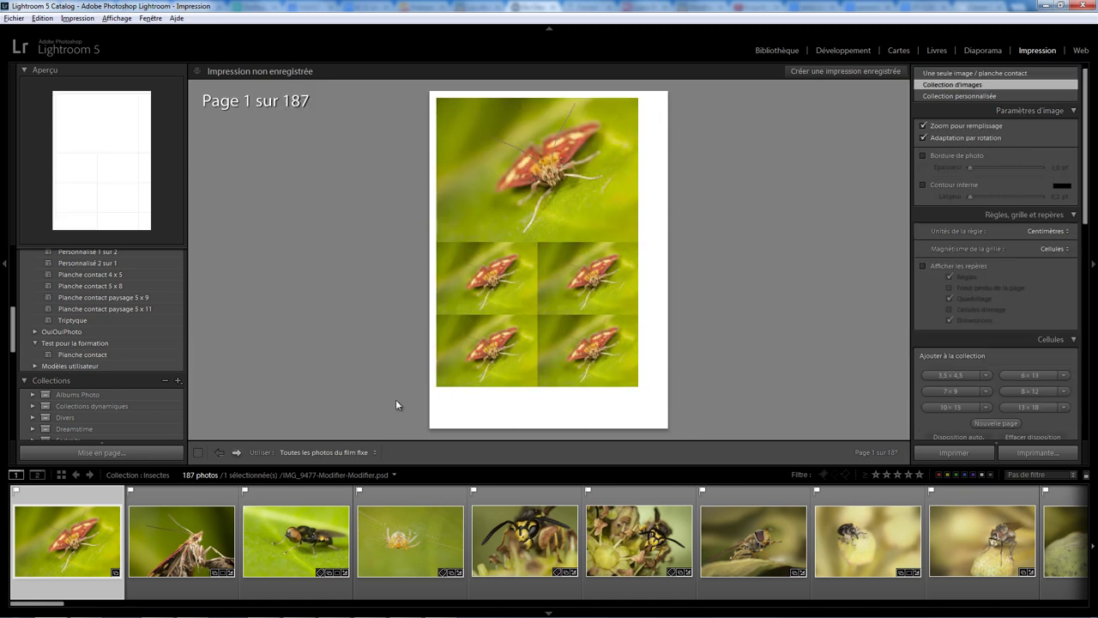
pyautogui.moveTo(472, 373); pyautogui.dragTo(473, 382)
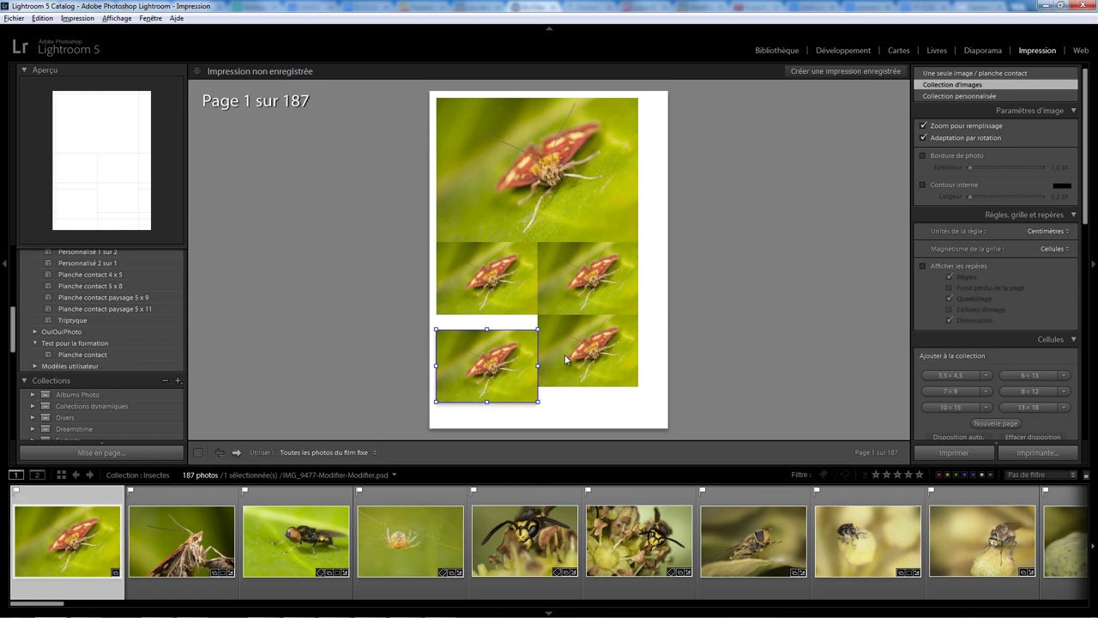
pyautogui.moveTo(569, 360); pyautogui.dragTo(580, 375)
pyautogui.moveTo(577, 299)
pyautogui.mouseDown()
pyautogui.moveTo(598, 305)
pyautogui.moveTo(595, 348)
pyautogui.mouseUp()
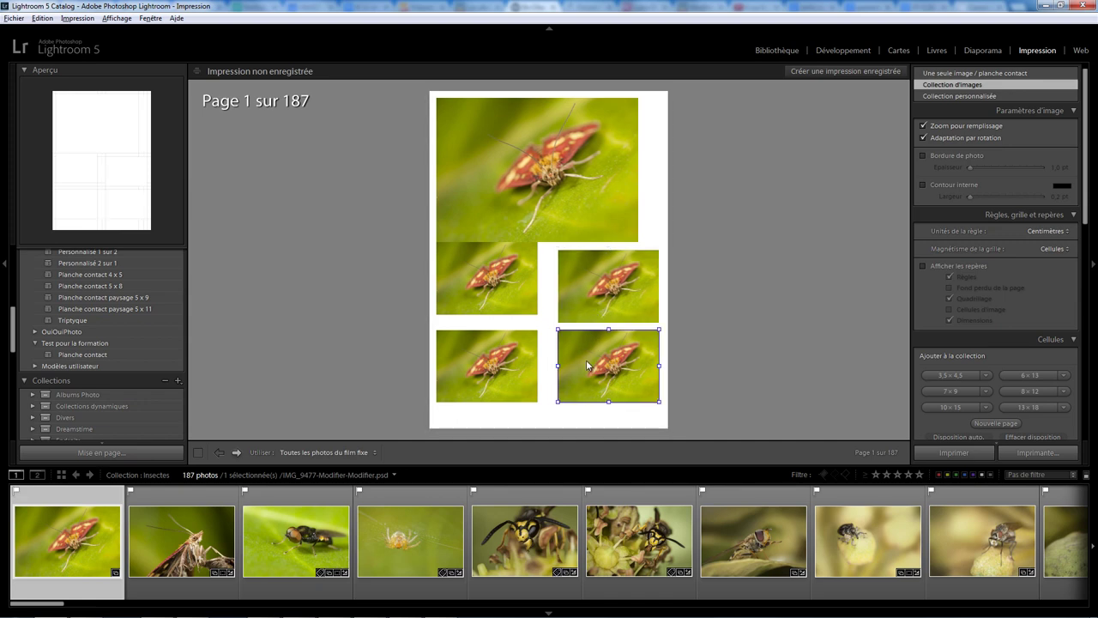
pyautogui.moveTo(582, 306); pyautogui.dragTo(582, 297)
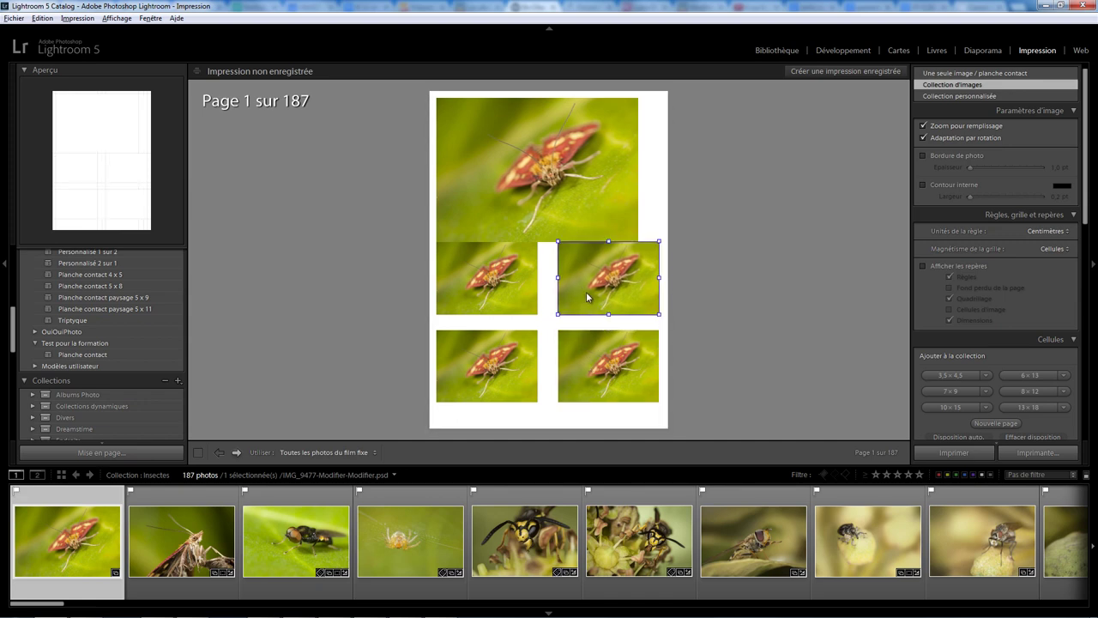
pyautogui.click(567, 211)
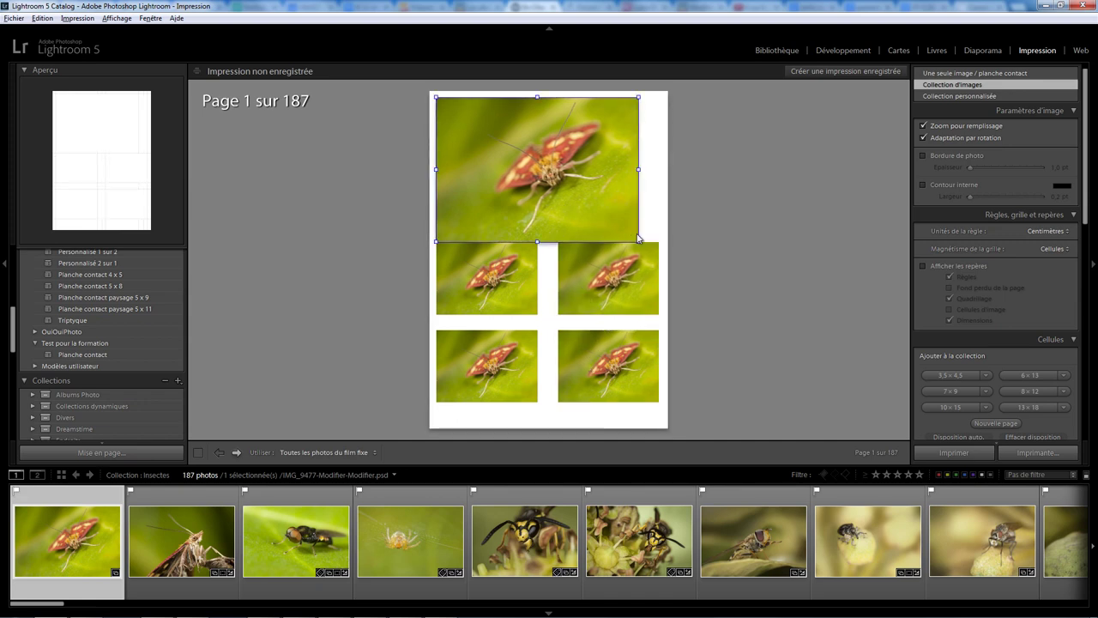
pyautogui.moveTo(638, 241); pyautogui.dragTo(657, 230)
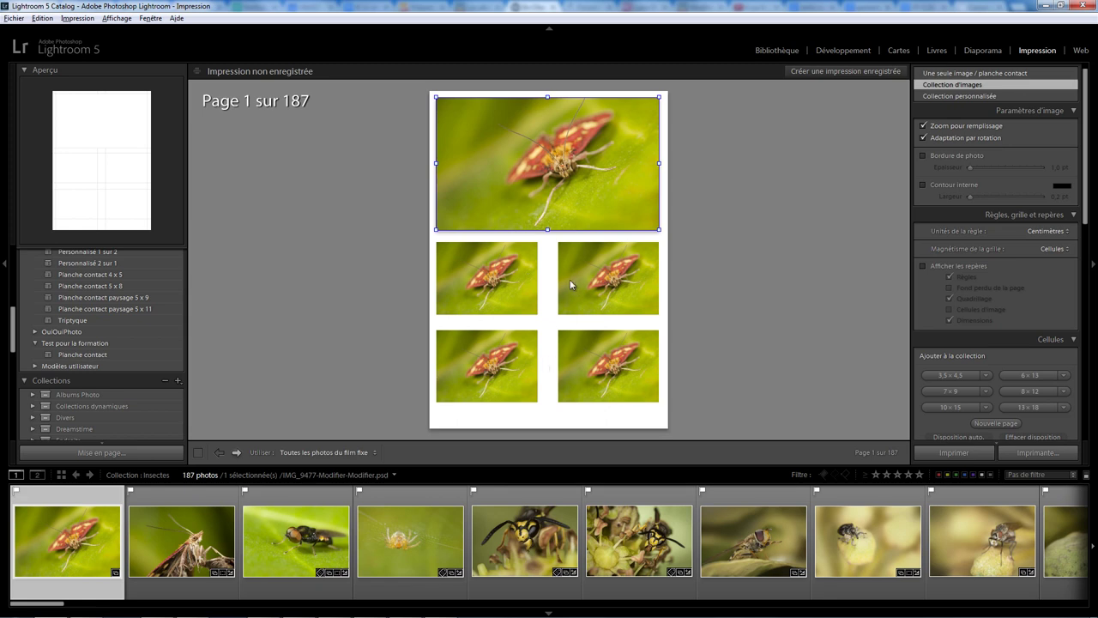
# - Keep the A4 portrait page setup and name a new template 'Nouvelle mise en page'
pyautogui.click(114, 453)
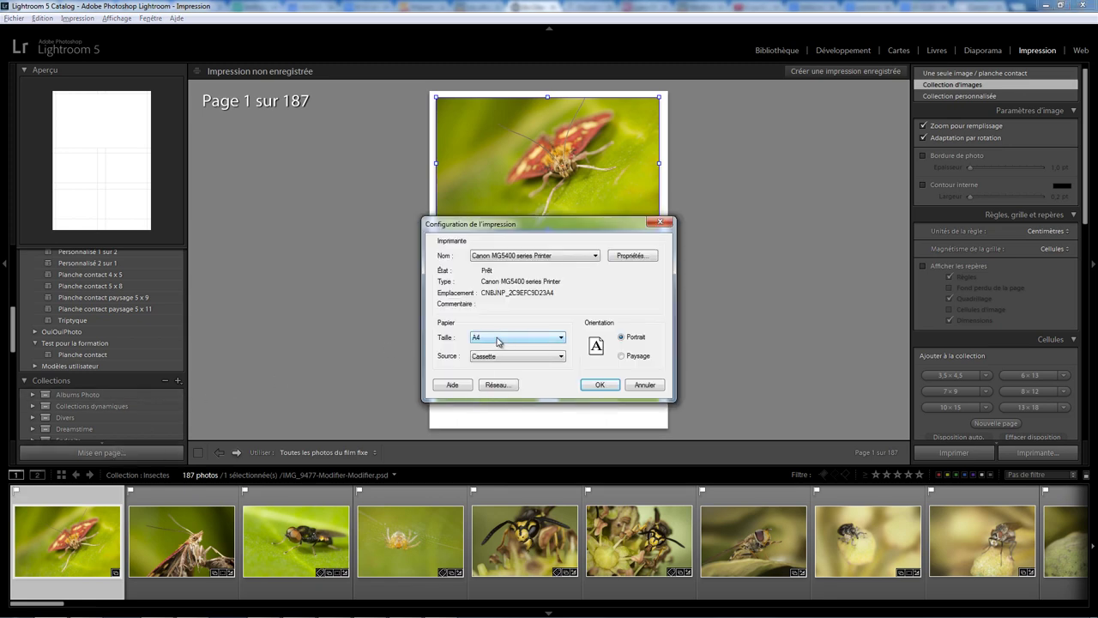
pyautogui.click(602, 386)
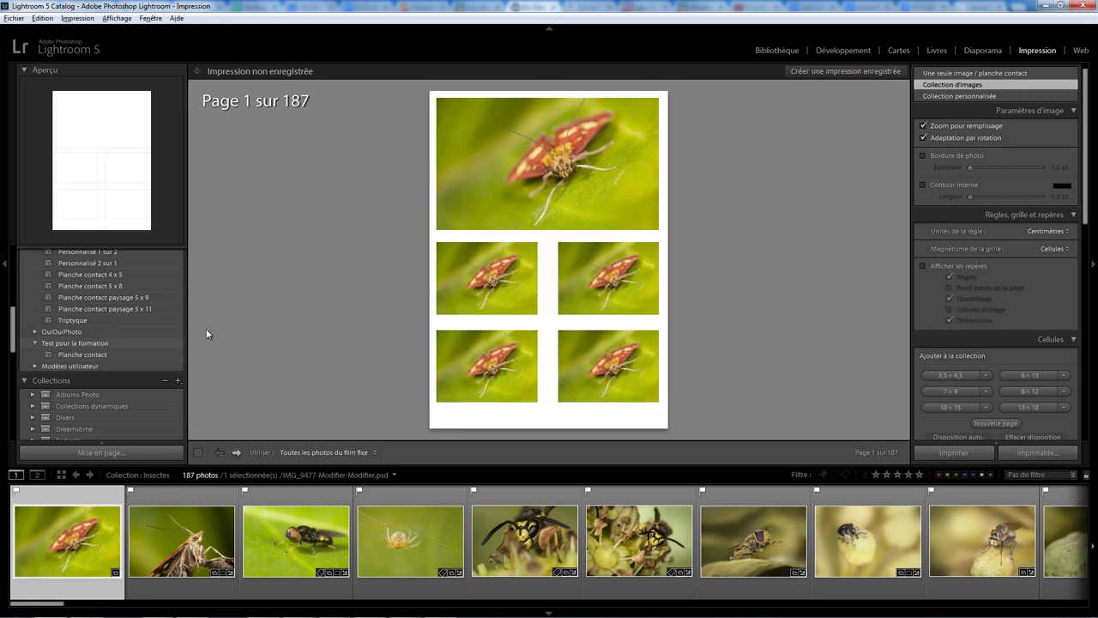
pyautogui.scroll(5, 94, 343)
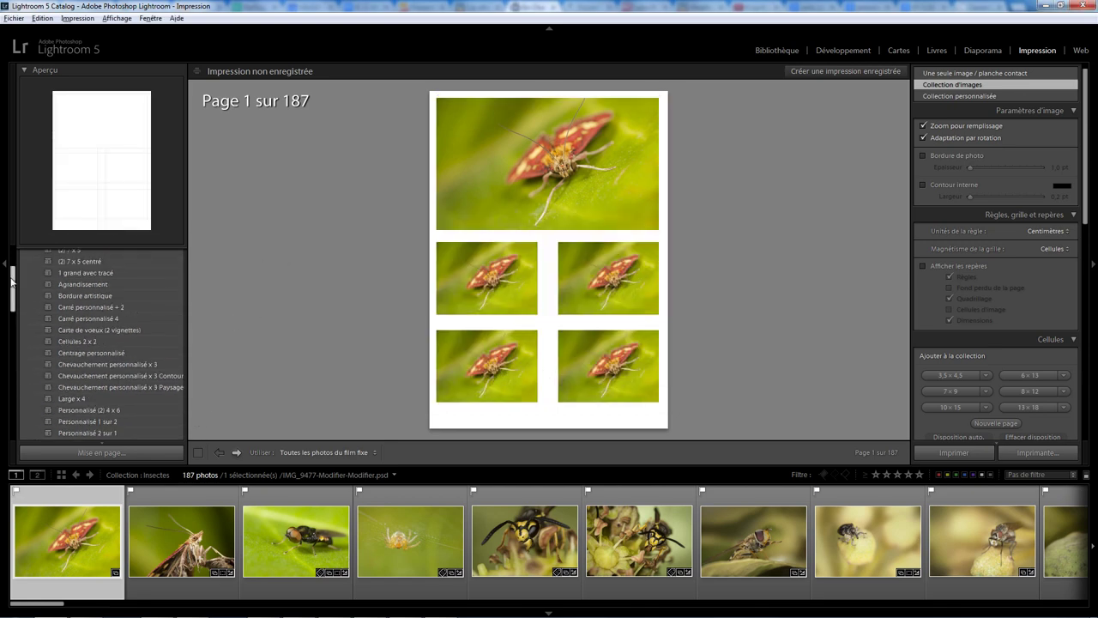
pyautogui.scroll(5, 94, 343)
pyautogui.click(178, 253)
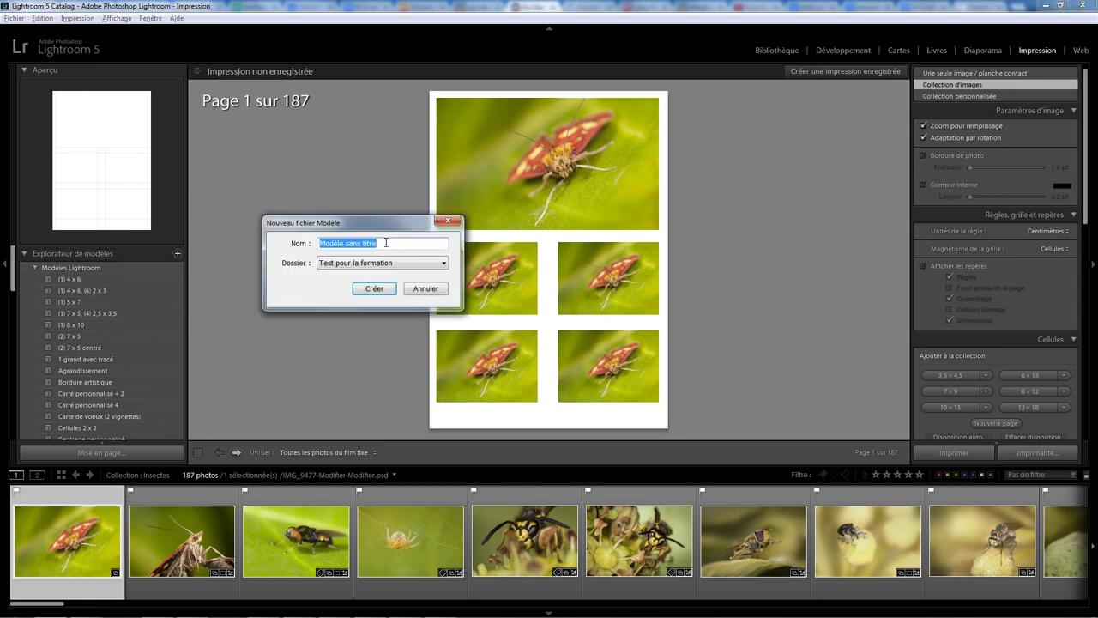
pyautogui.moveTo(383, 243); pyautogui.dragTo(231, 252)
pyautogui.write('No')
pyautogui.write('uvelle mise ')
pyautogui.write('en page')
# - Create the 'Nouvelle mise en page' template and collapse the built-in Lightroom templates folder
pyautogui.press('Return')
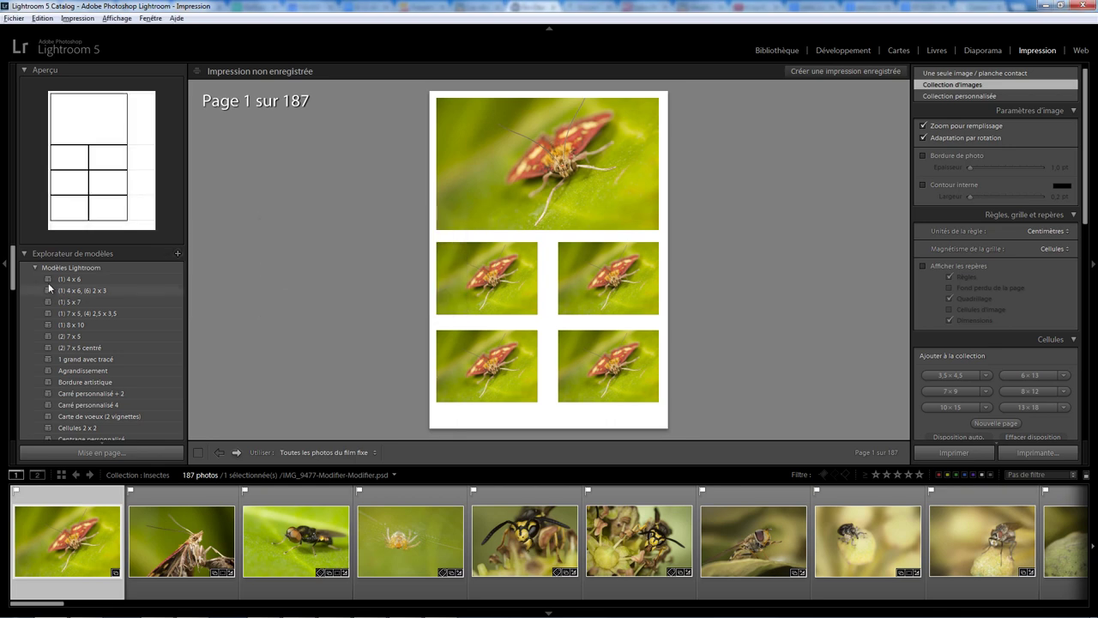
pyautogui.click(35, 267)
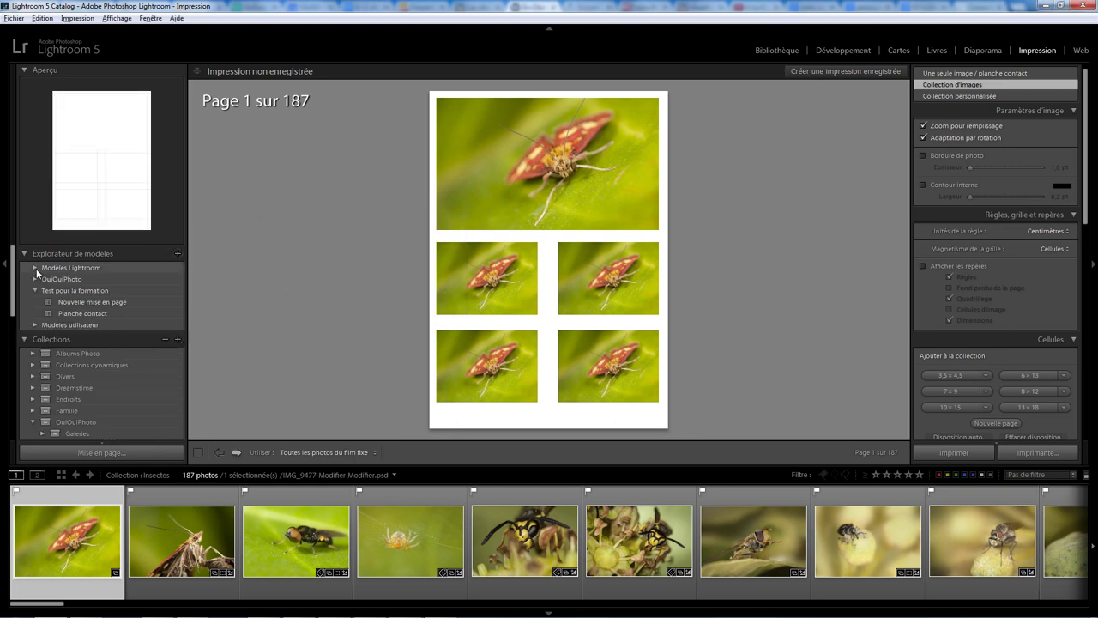
pyautogui.rightClick(86, 302)
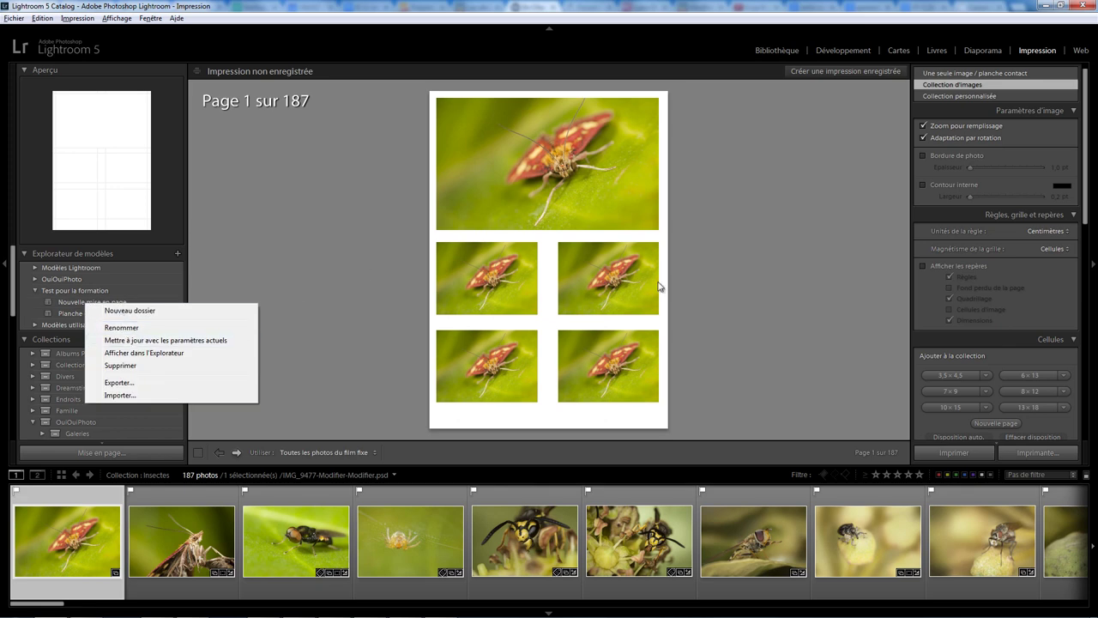
pyautogui.click(721, 260)
# - Nudge the top-right small print left and update the template with the current settings
pyautogui.moveTo(616, 284); pyautogui.dragTo(602, 284)
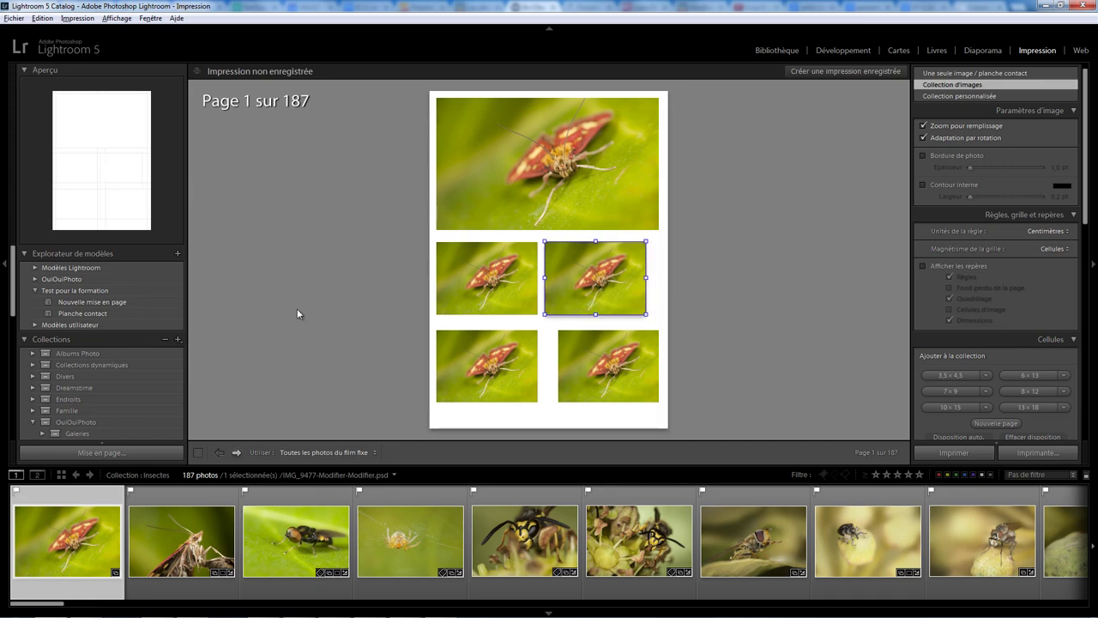
pyautogui.rightClick(99, 302)
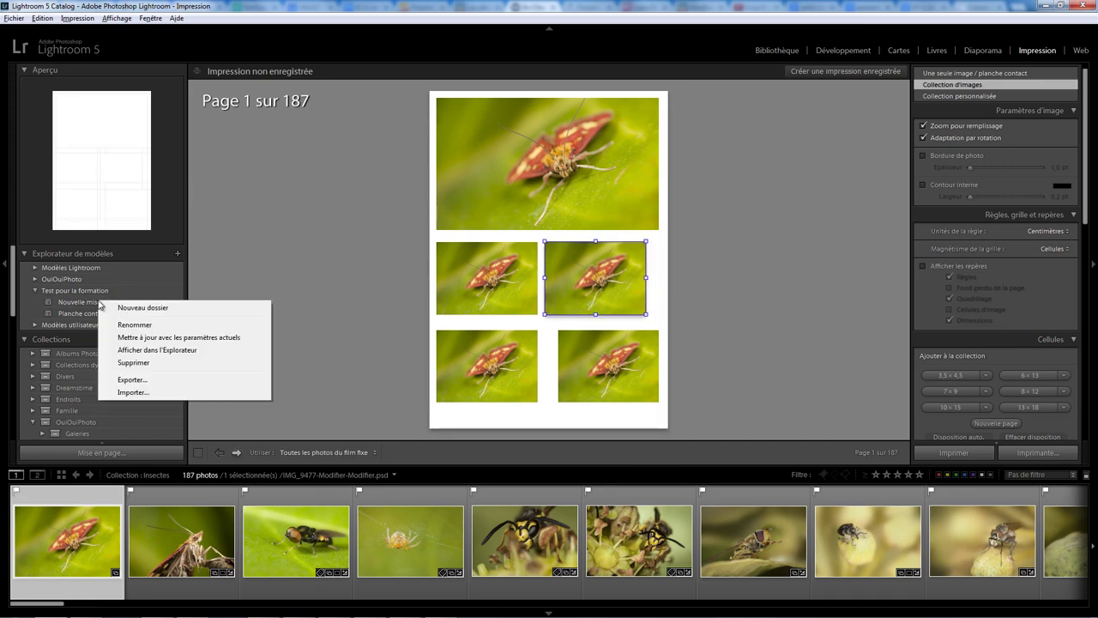
pyautogui.click(148, 337)
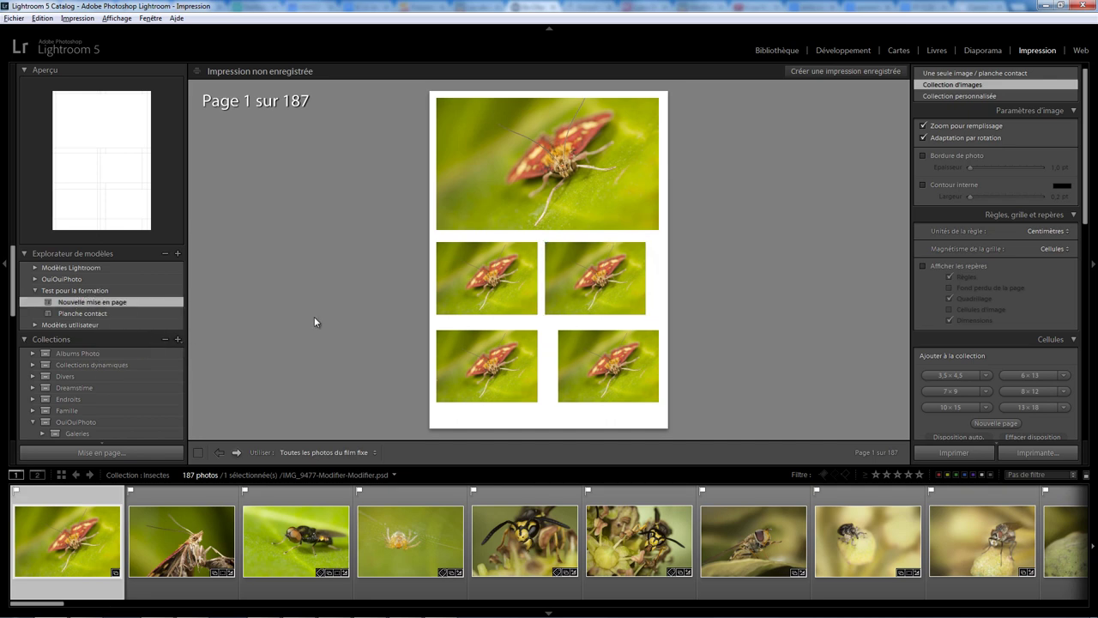
# - Apply the 'Nouvelle mise en page' template to the BlackWhite collection's photos
pyautogui.click(105, 314)
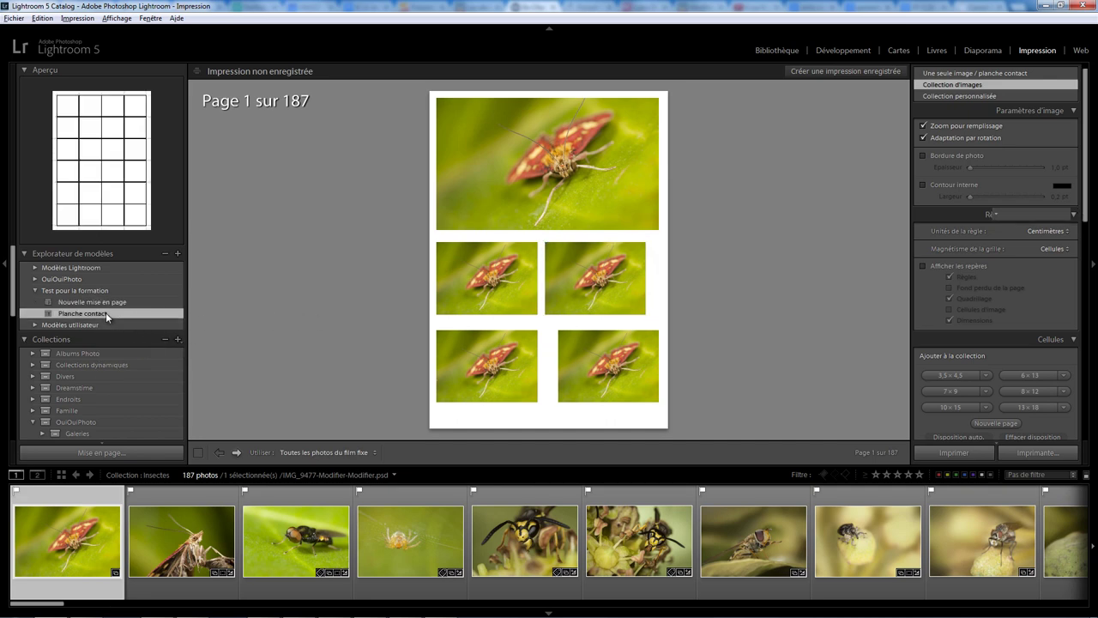
pyautogui.click(109, 303)
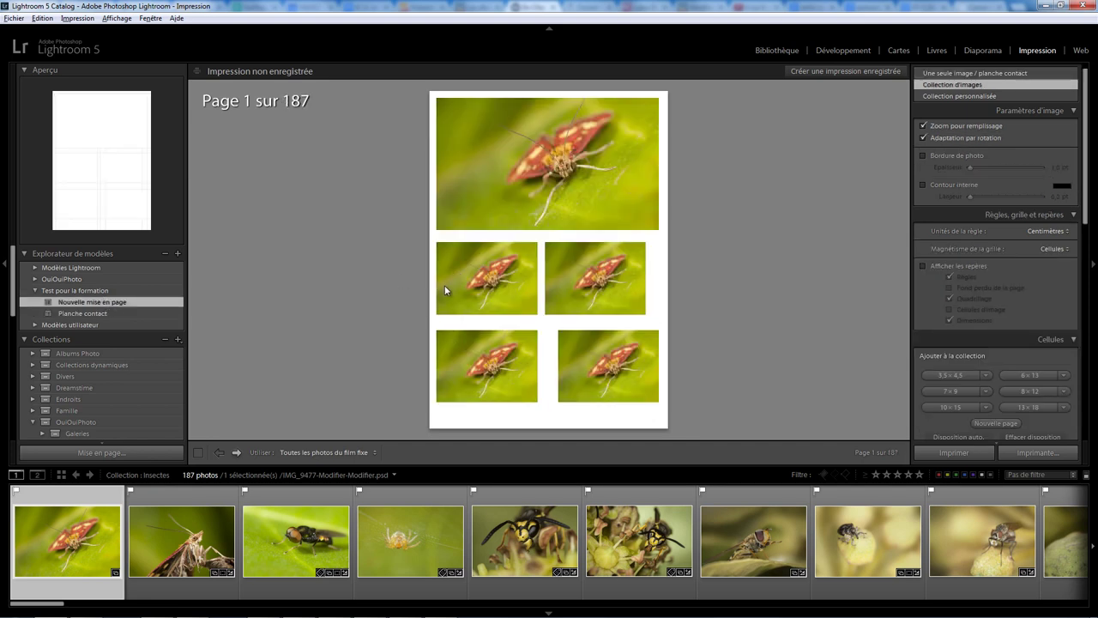
pyautogui.moveTo(14, 292); pyautogui.dragTo(14, 324)
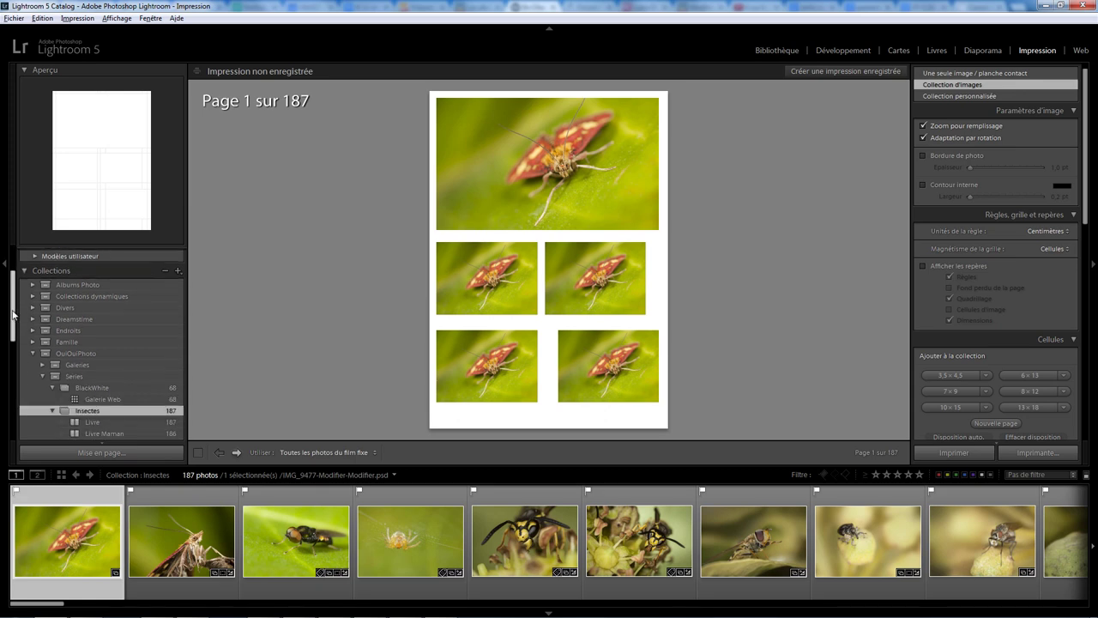
pyautogui.click(103, 367)
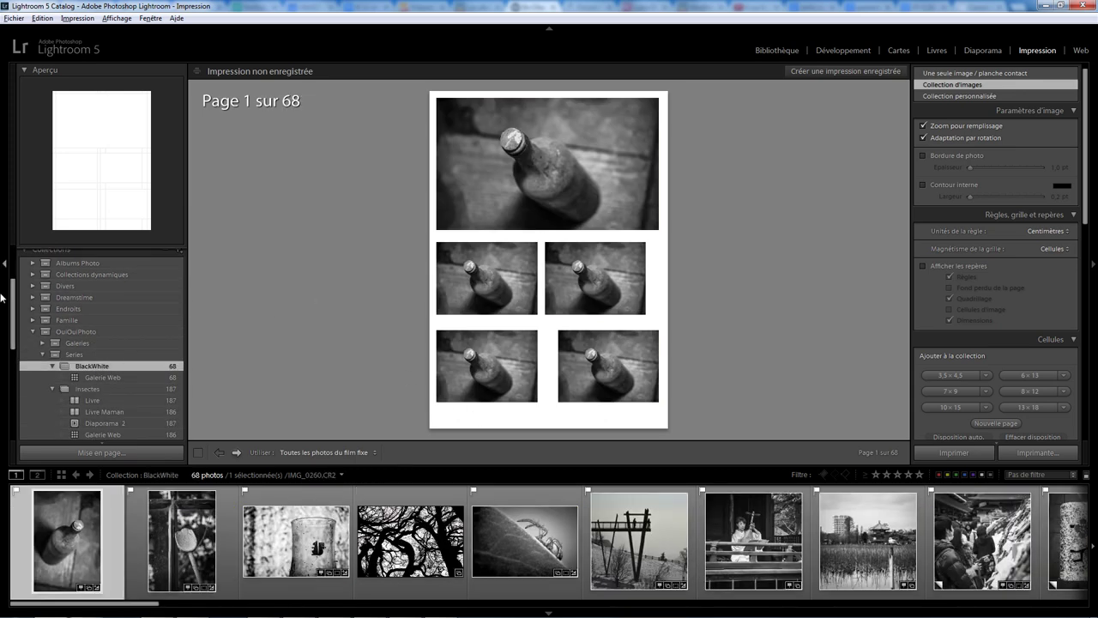
pyautogui.moveTo(15, 309); pyautogui.dragTo(15, 277)
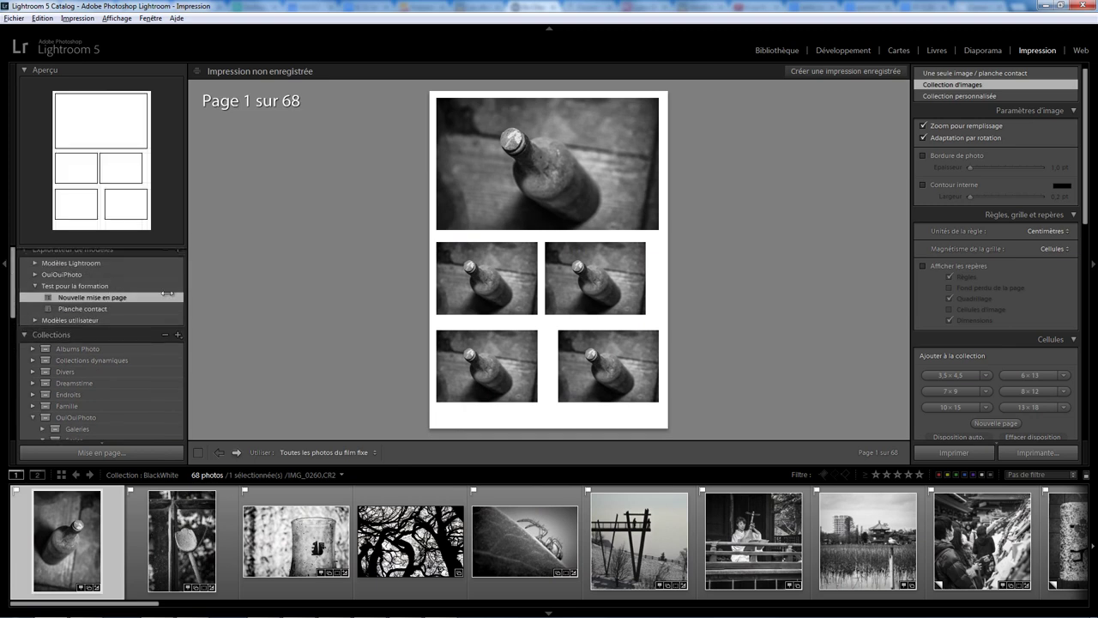
# - Apply the 'Planche contact' template and switch back to the Insectes collection
pyautogui.click(93, 314)
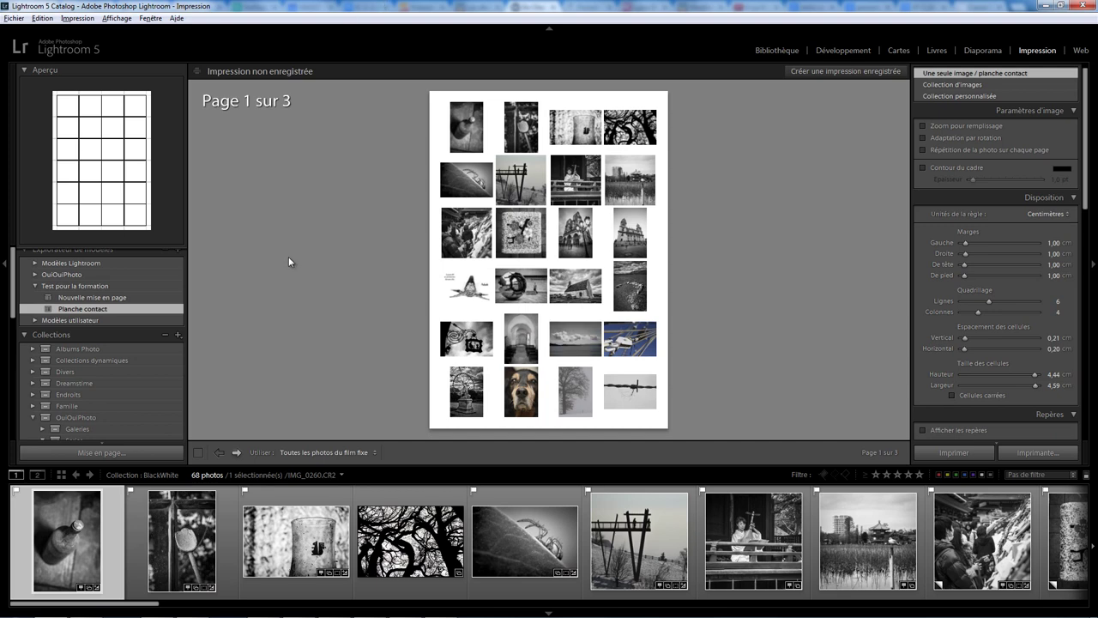
pyautogui.moveTo(12, 296); pyautogui.dragTo(12, 324)
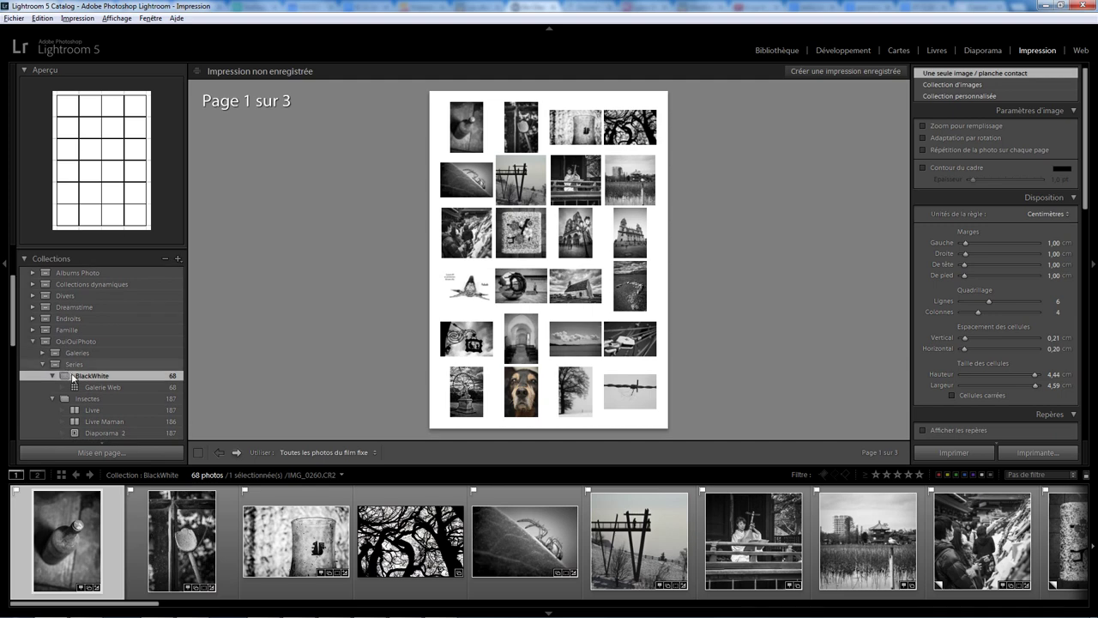
pyautogui.click(87, 399)
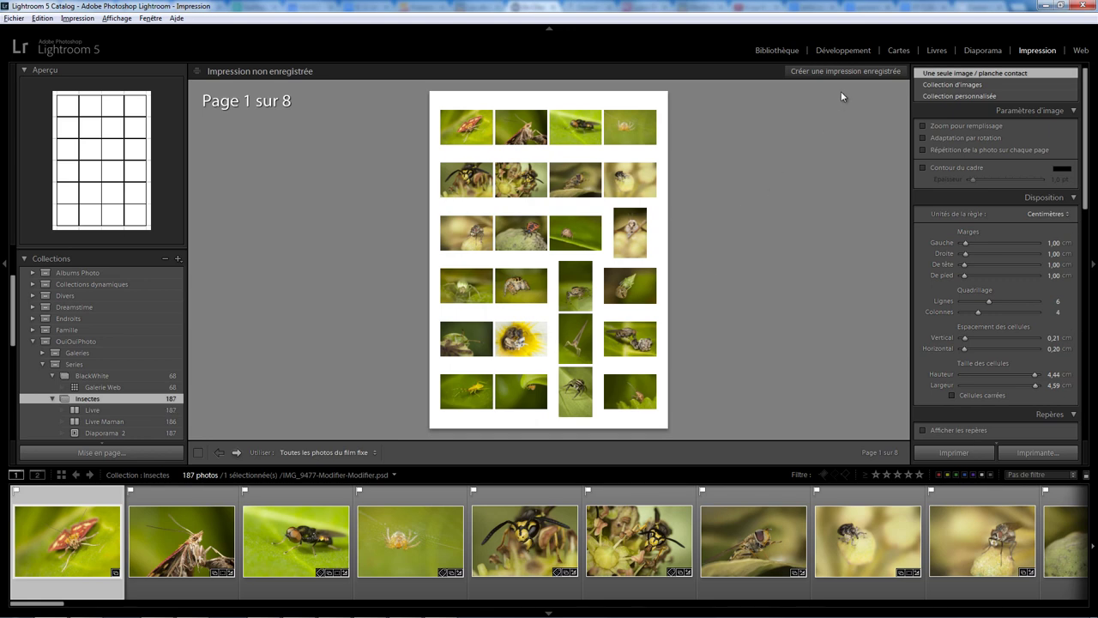
# - Save a print creation named 'Planche contact pour les insectes' inside the Insectes collection
pyautogui.click(819, 73)
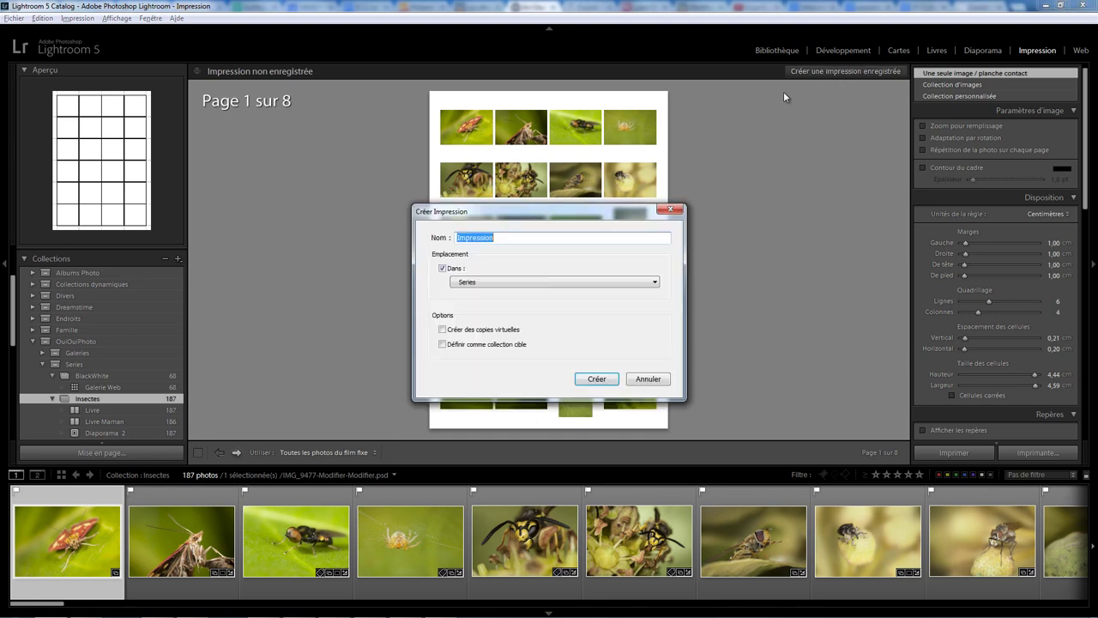
pyautogui.click(527, 283)
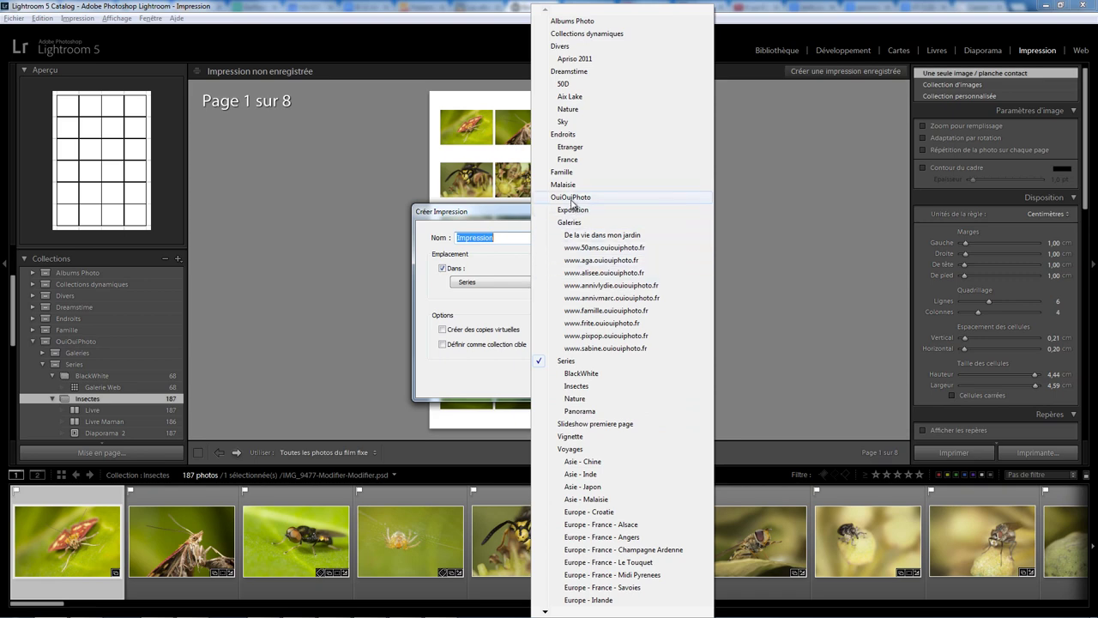
pyautogui.click(578, 386)
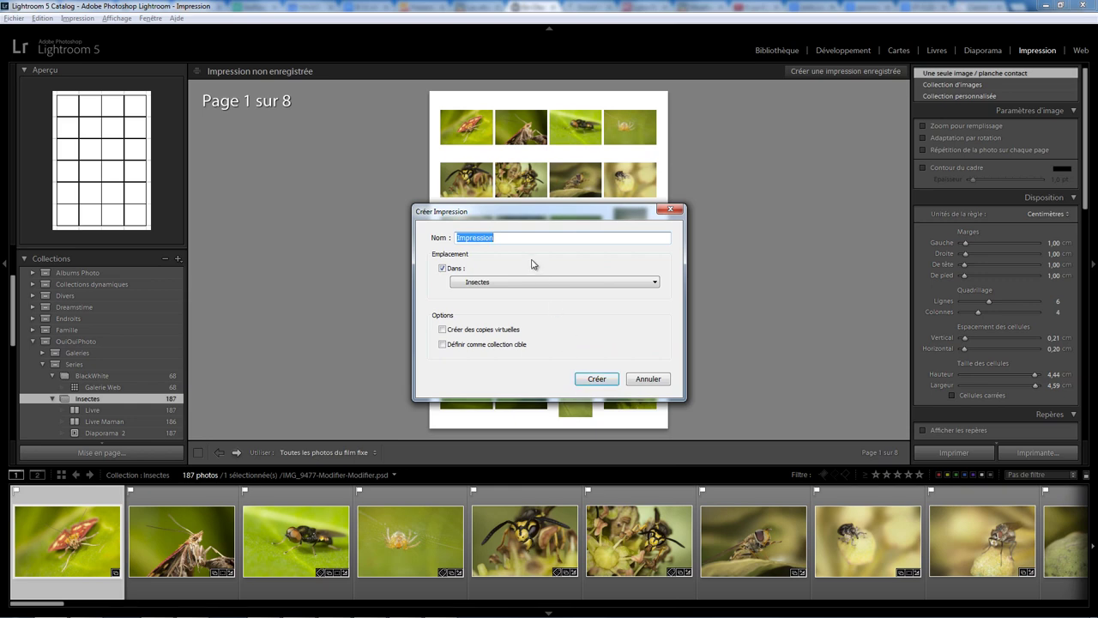
pyautogui.write('Planche con')
pyautogui.write('tact pour l')
pyautogui.write('es insec')
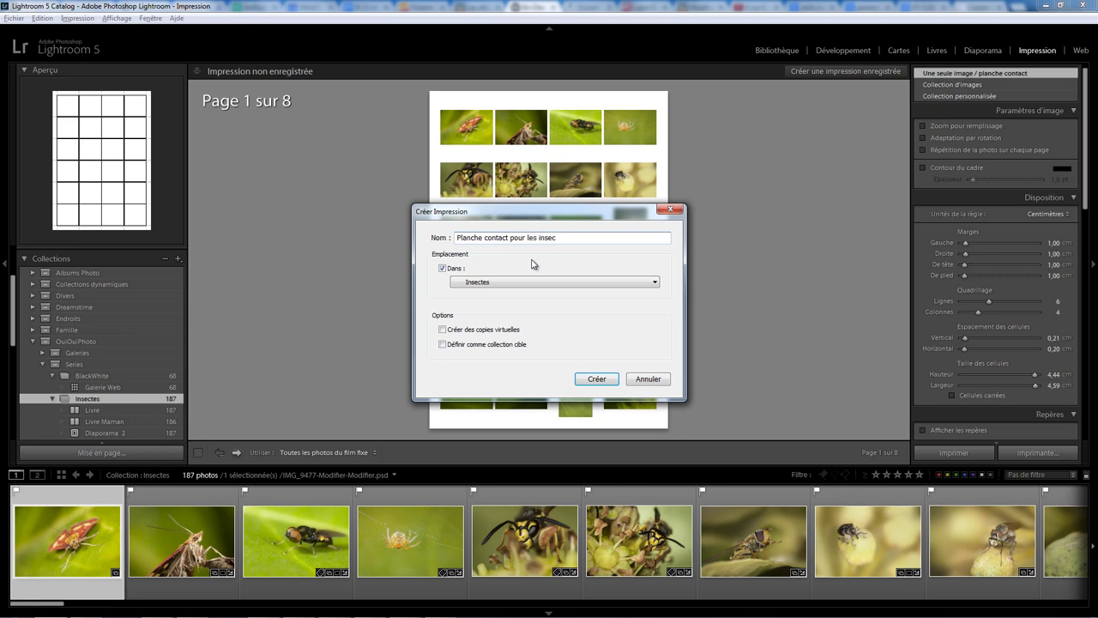
pyautogui.write('ctes')
pyautogui.click(597, 380)
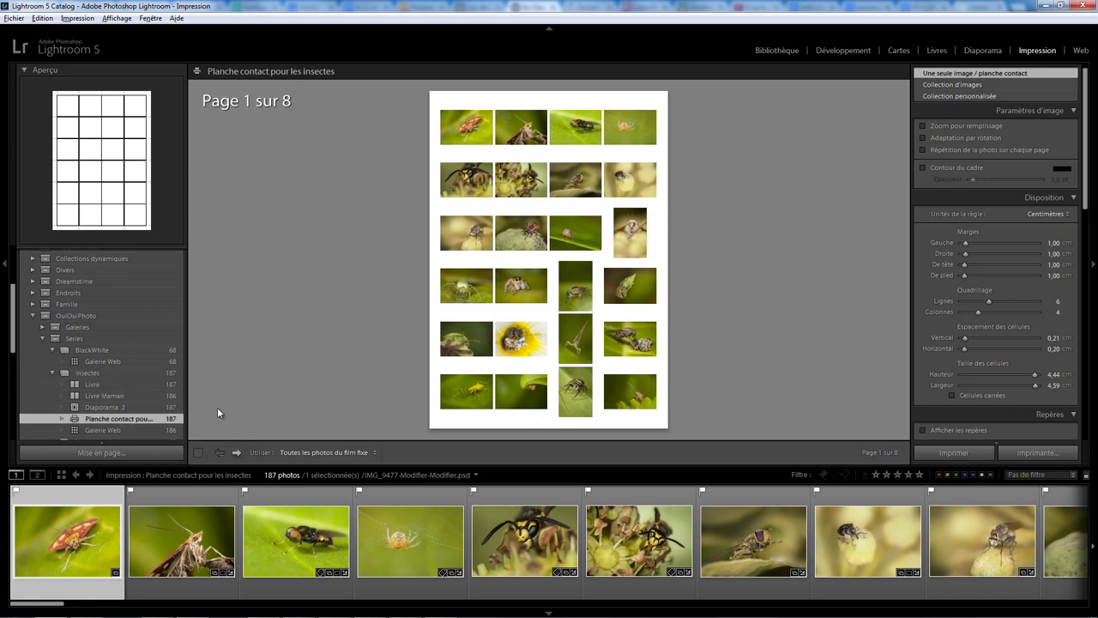
# - Return to the Insectes collection and apply the Nouvelle mise en page layout template
pyautogui.click(152, 375)
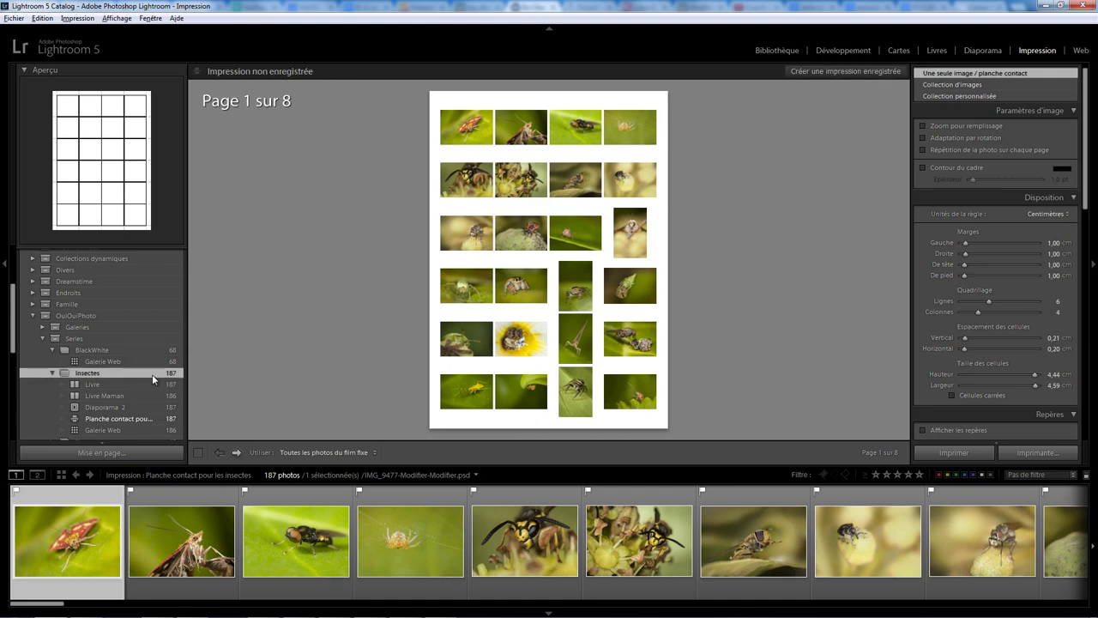
pyautogui.scroll(5, 31, 292)
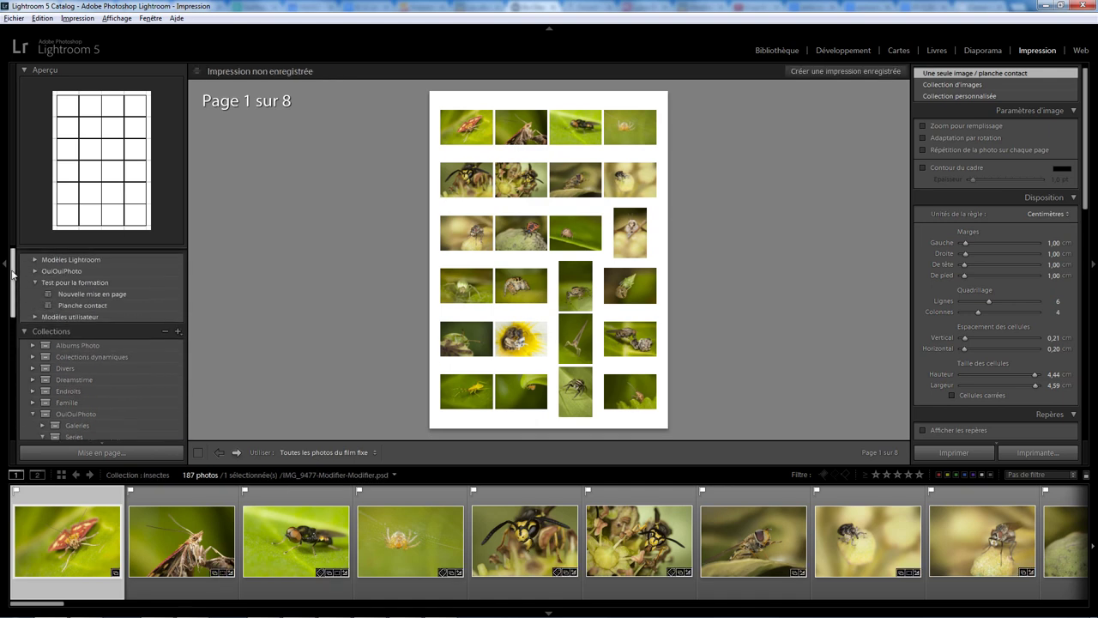
pyautogui.click(89, 302)
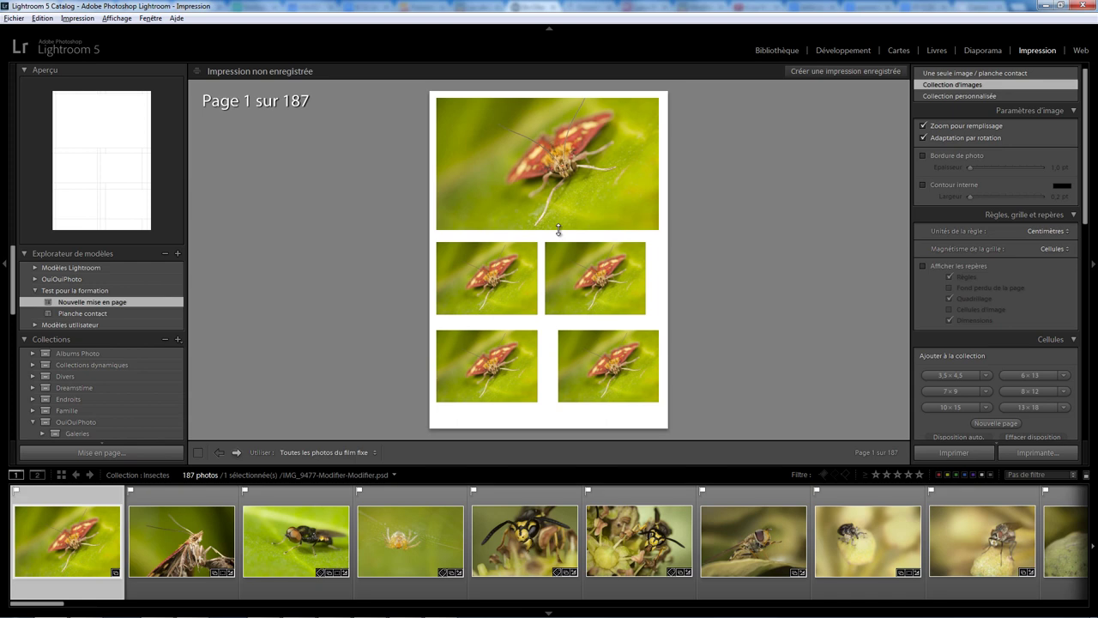
# - Save a print creation named 'Nouvelle mise en page des insectes' inside the Insectes collection
pyautogui.click(822, 72)
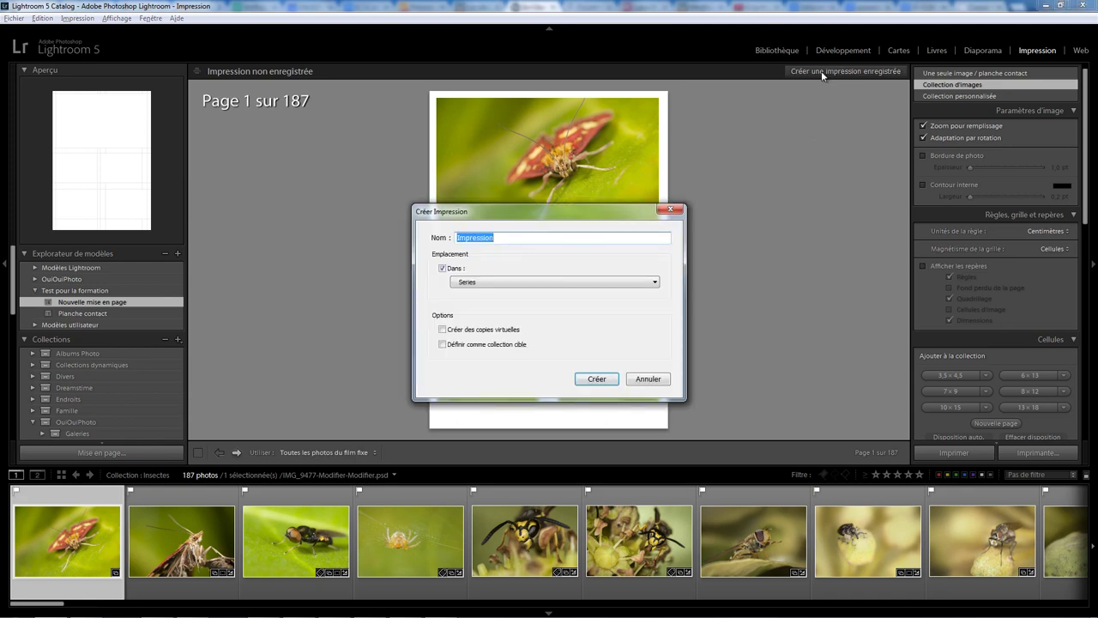
pyautogui.click(513, 284)
pyautogui.click(574, 387)
pyautogui.write('Nouvelle mi')
pyautogui.write('se en pa')
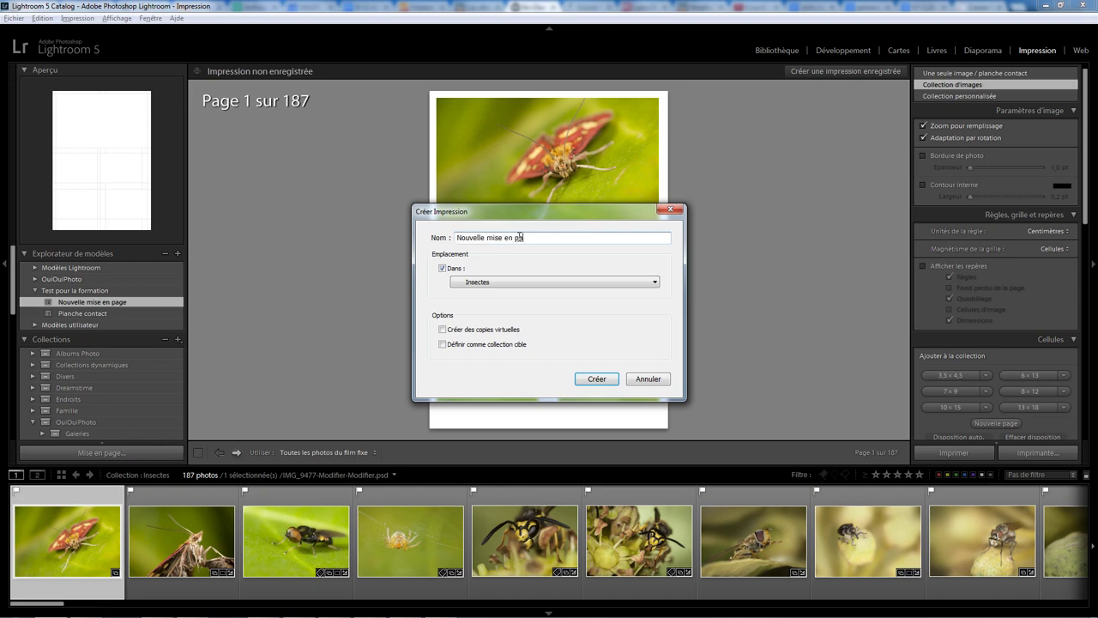
pyautogui.write('ge des ins')
pyautogui.write('ectes')
pyautogui.click(601, 379)
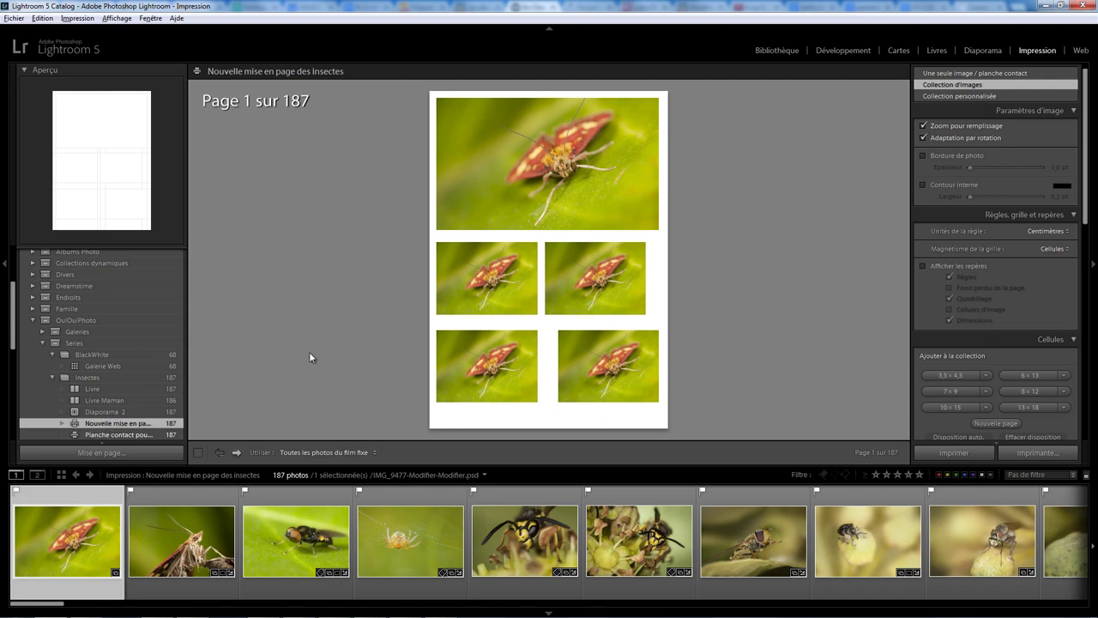
# - In the Bibliothèque, show the Insectes collection and open the saved picture package print
pyautogui.click(772, 54)
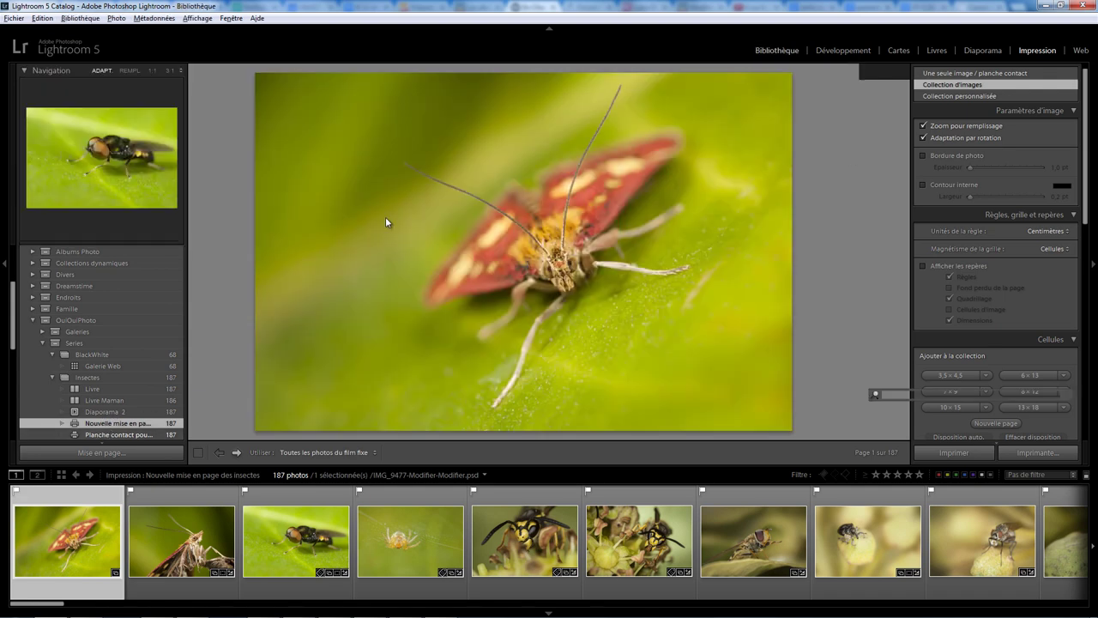
pyautogui.click(89, 362)
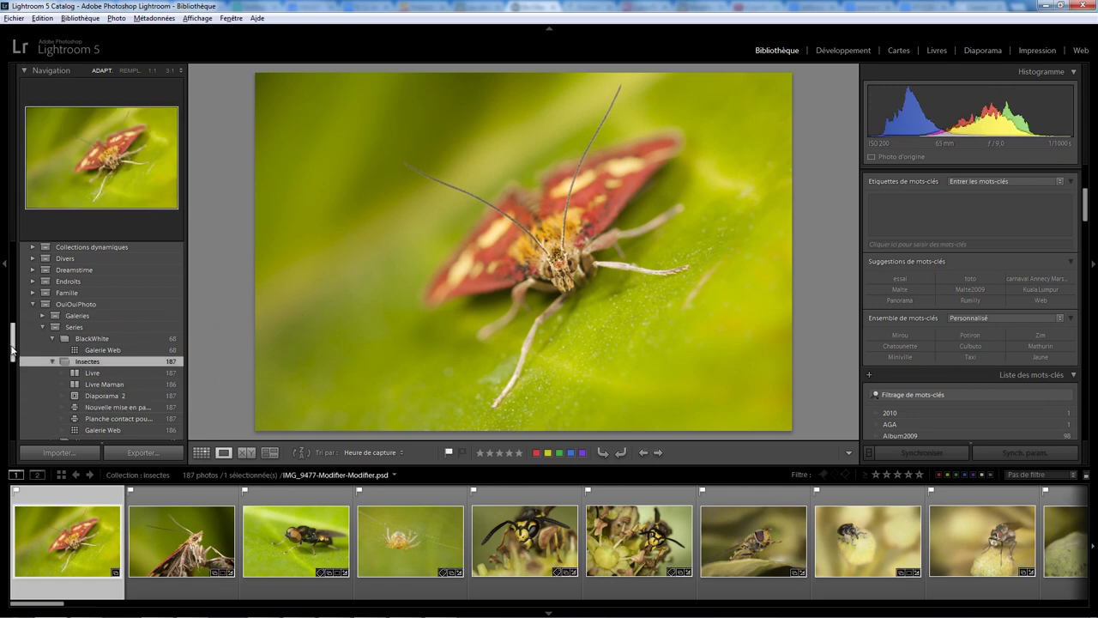
pyautogui.scroll(-2, 19, 364)
pyautogui.click(133, 365)
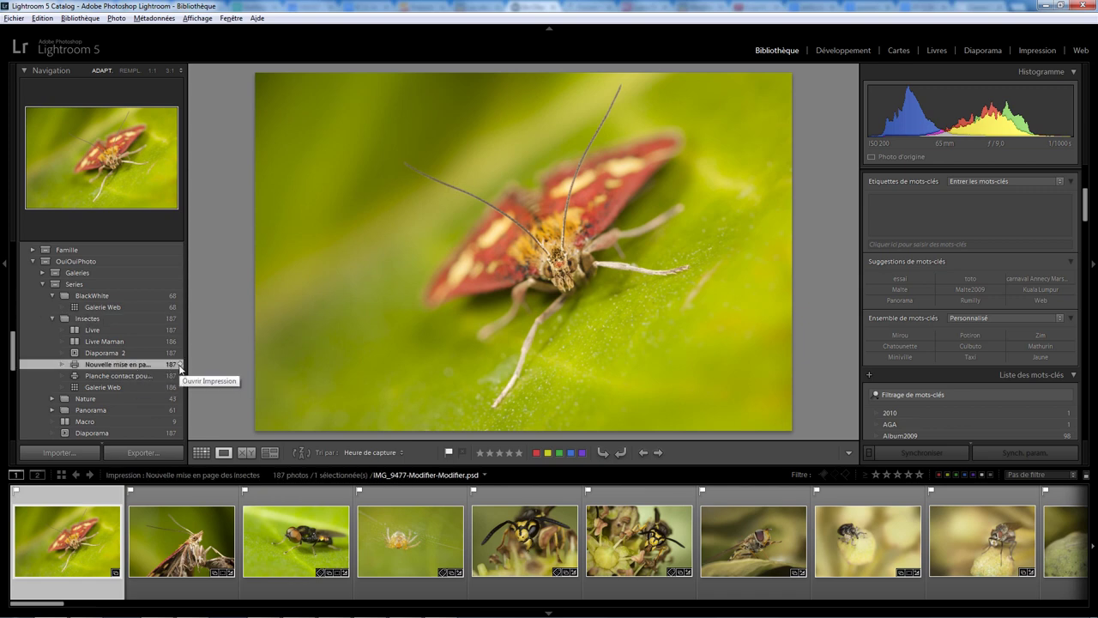
pyautogui.click(180, 367)
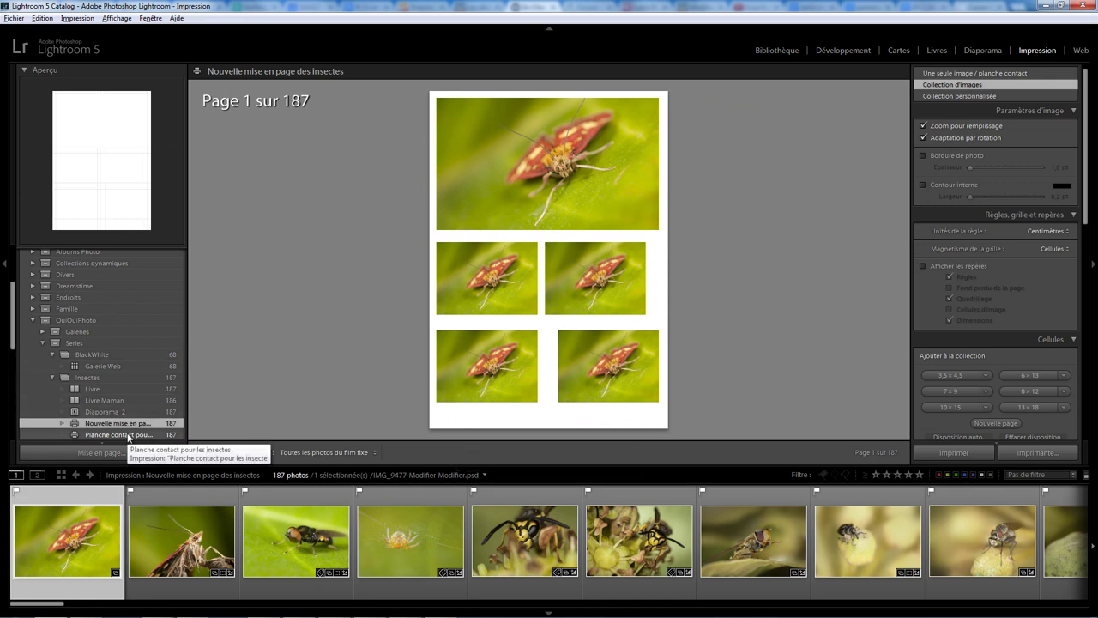
# - Back in the library, open the saved print 'Planche contact pour les insectes' in Impression
pyautogui.click(773, 49)
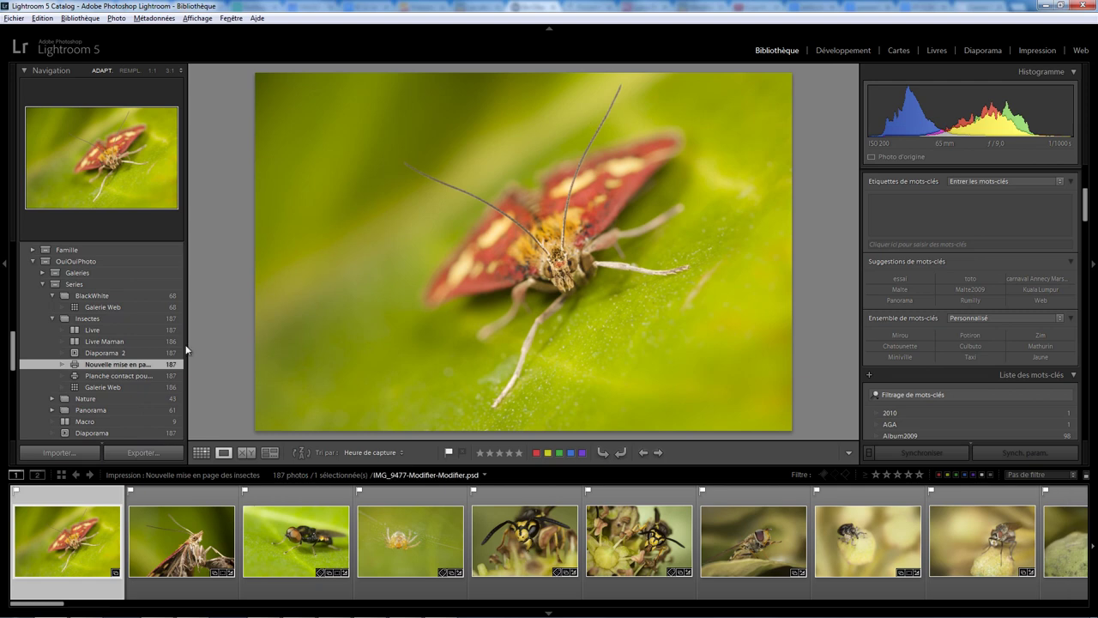
pyautogui.click(176, 375)
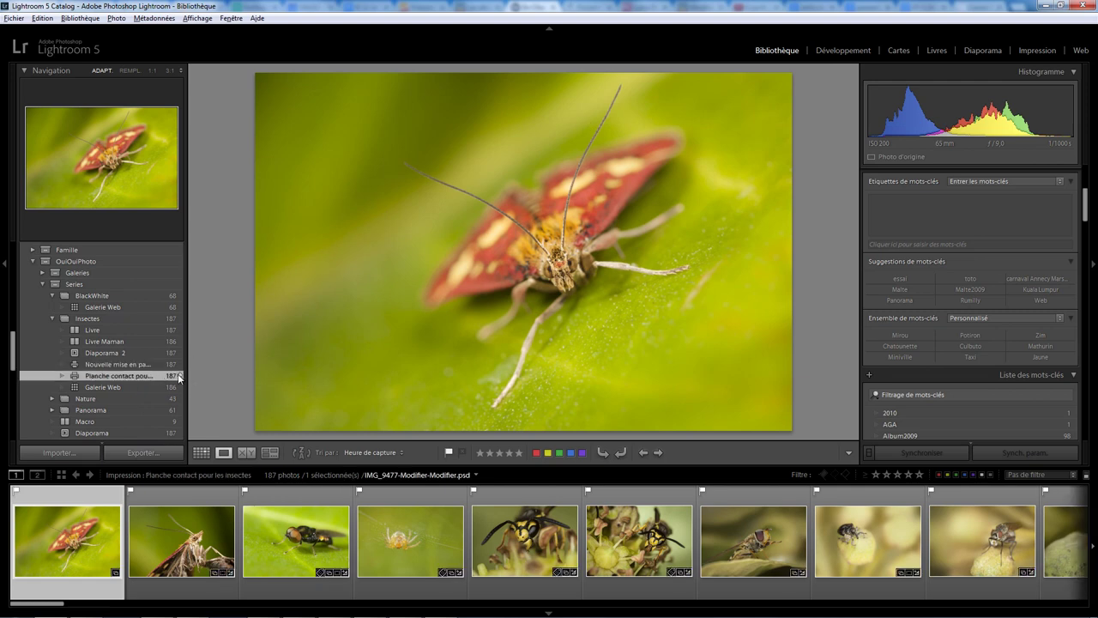
pyautogui.doubleClick(134, 378)
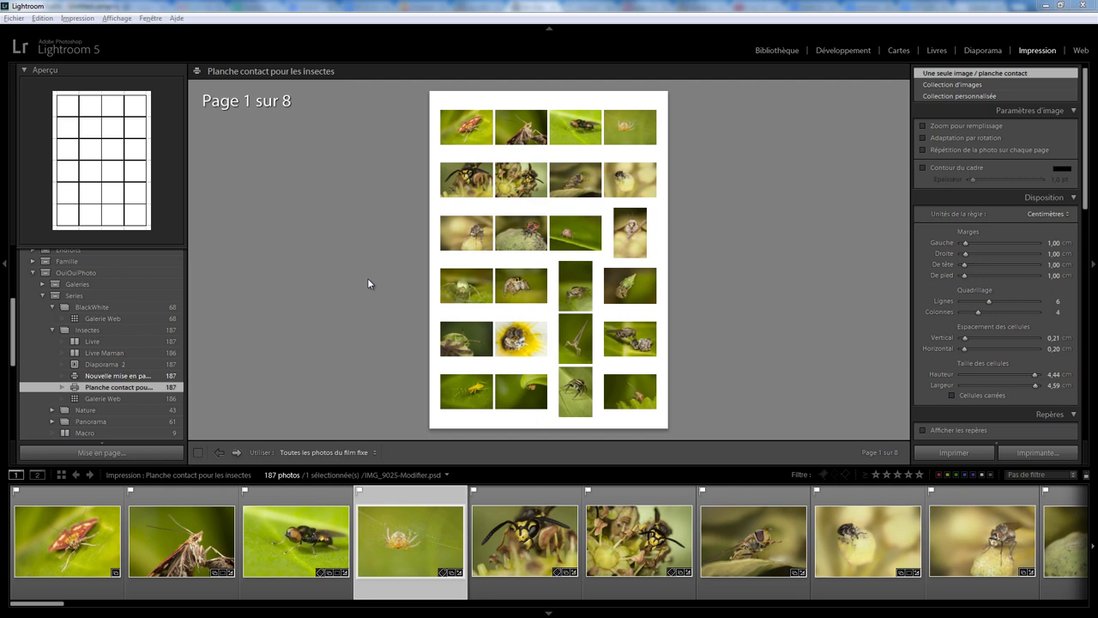
# - Set Utiliser to Photos sélectionnées in Insectes and select the spider and wasp thumbnails
pyautogui.click(127, 328)
pyautogui.click(315, 453)
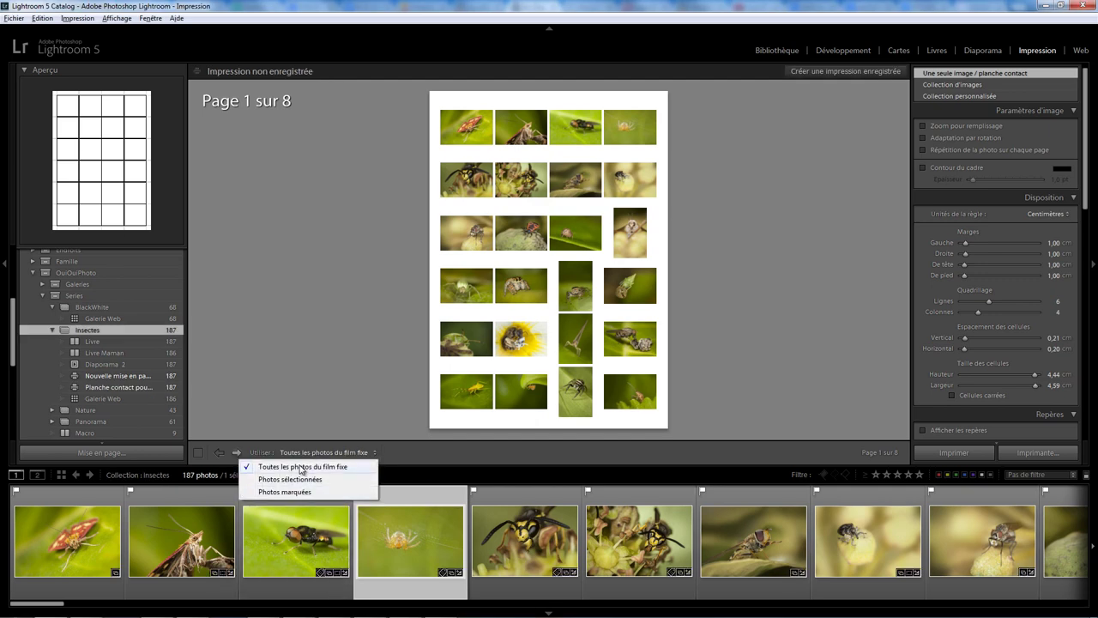
pyautogui.click(294, 480)
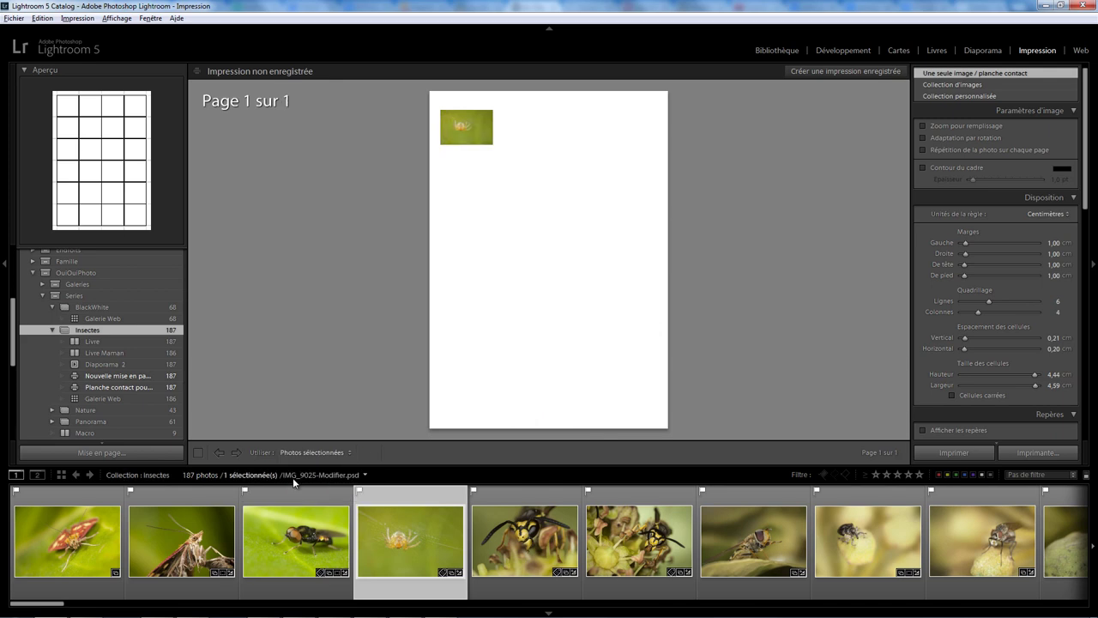
pyautogui.keyDown('shift'); pyautogui.click(296, 592); pyautogui.keyUp('shift')
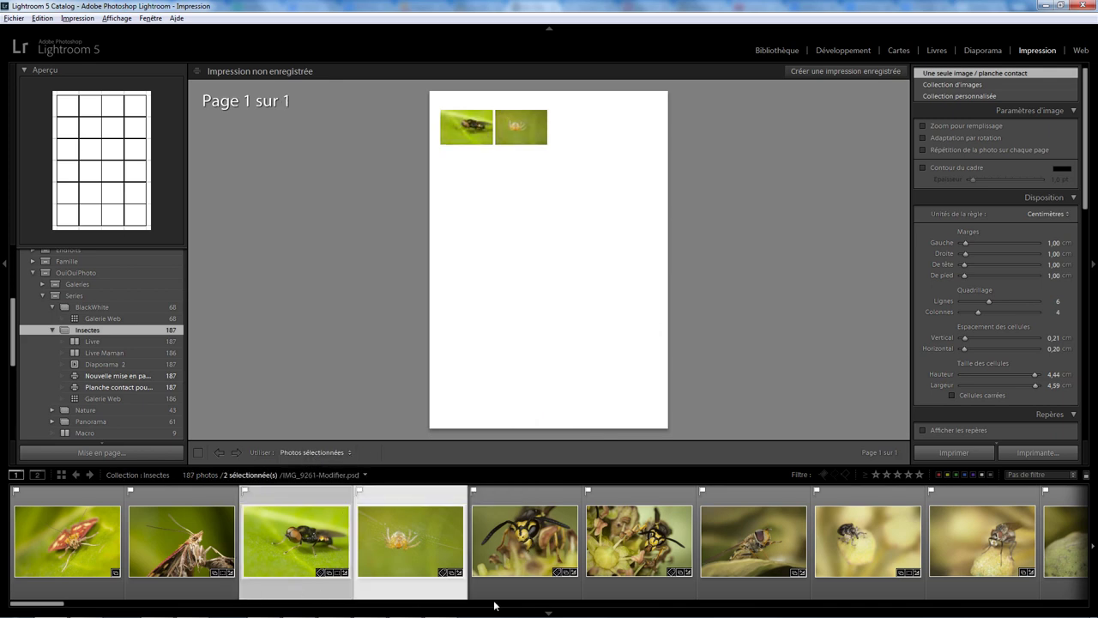
pyautogui.keyDown('shift'); pyautogui.click(513, 580); pyautogui.keyUp('shift')
# - Switch Utiliser to all filmstrip photos, then back to Photos sélectionnées for a single page
pyautogui.click(312, 455)
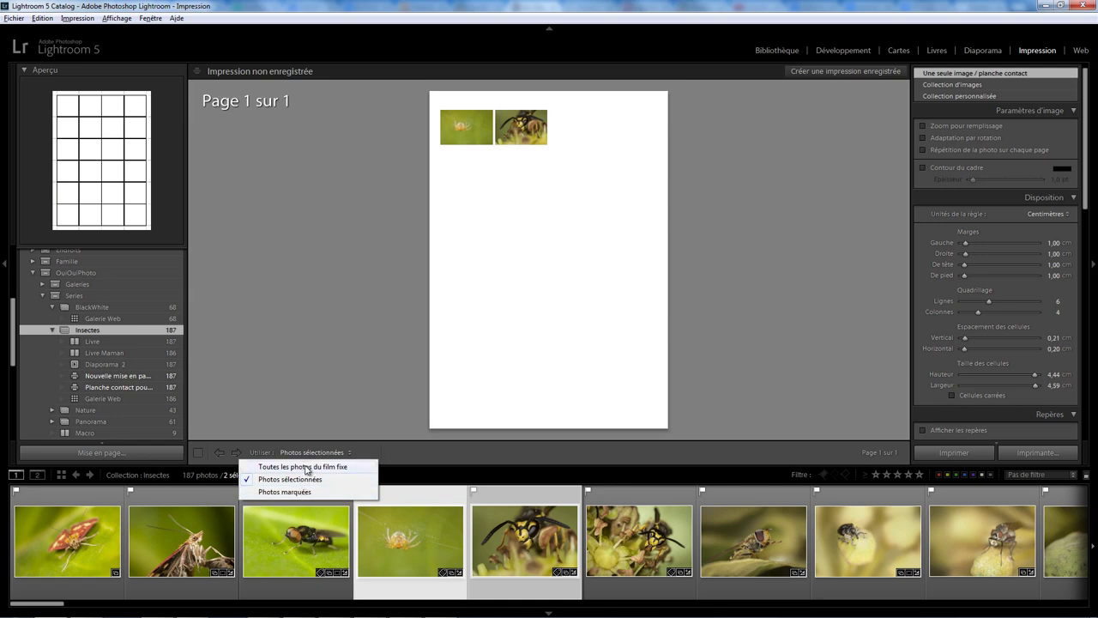
pyautogui.click(306, 467)
pyautogui.click(318, 452)
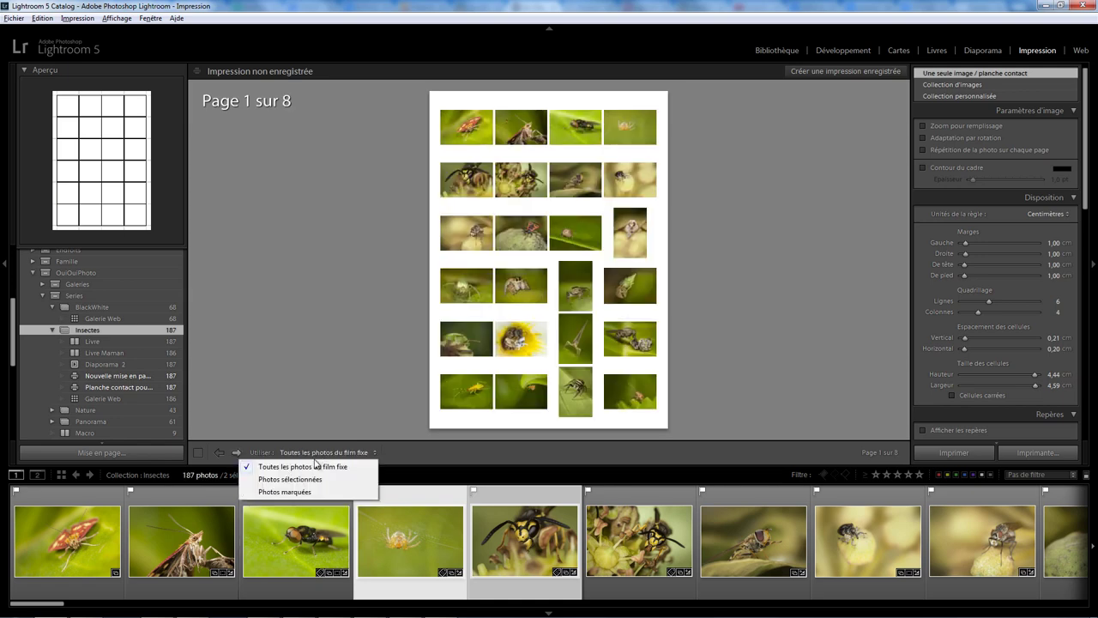
pyautogui.click(307, 478)
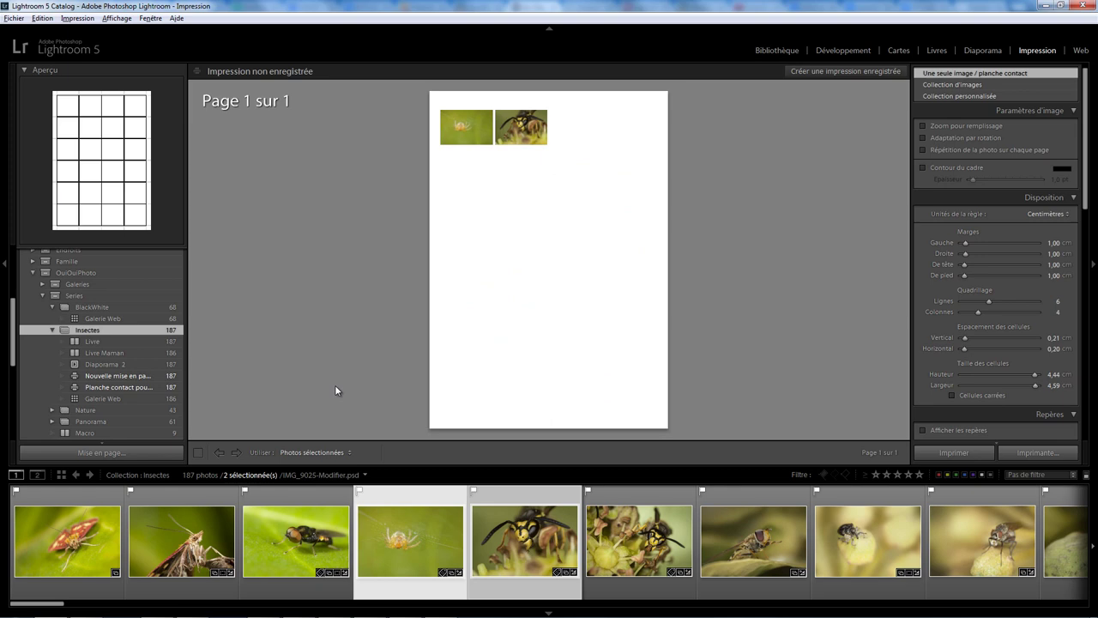
pyautogui.moveTo(1088, 200); pyautogui.dragTo(1087, 429)
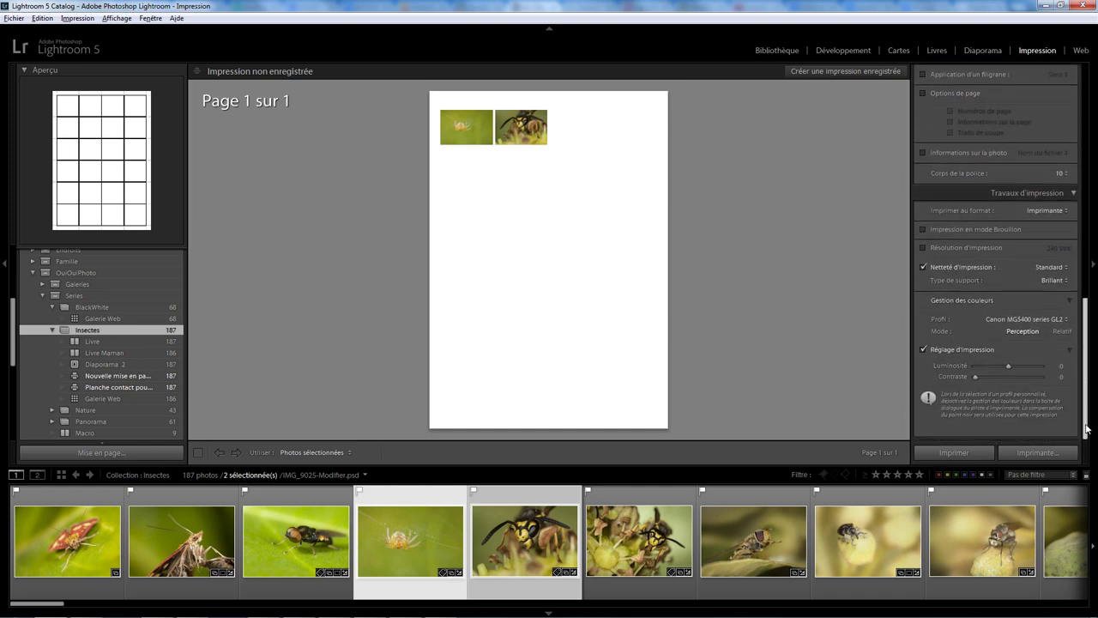